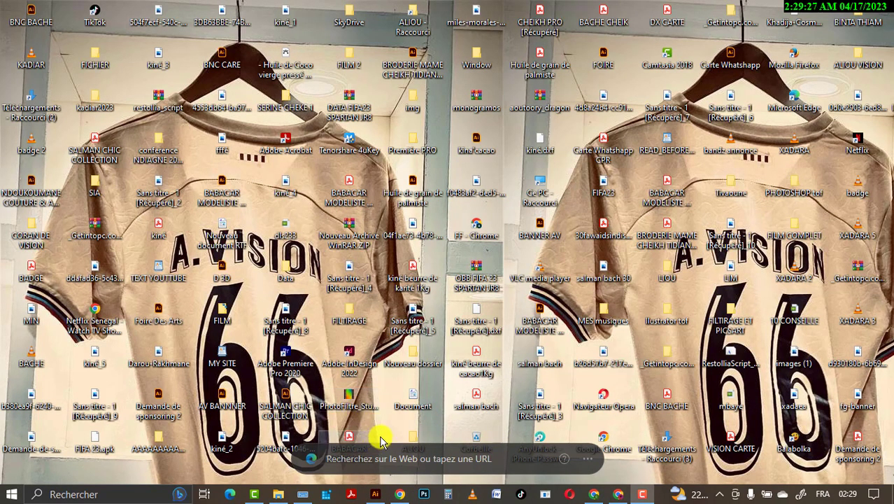
Switch to Illustrator and reposition the black Instagram logo and the gradient image apart from each other on the artboard
{"action": "left_click", "coordinate": [376, 496]}
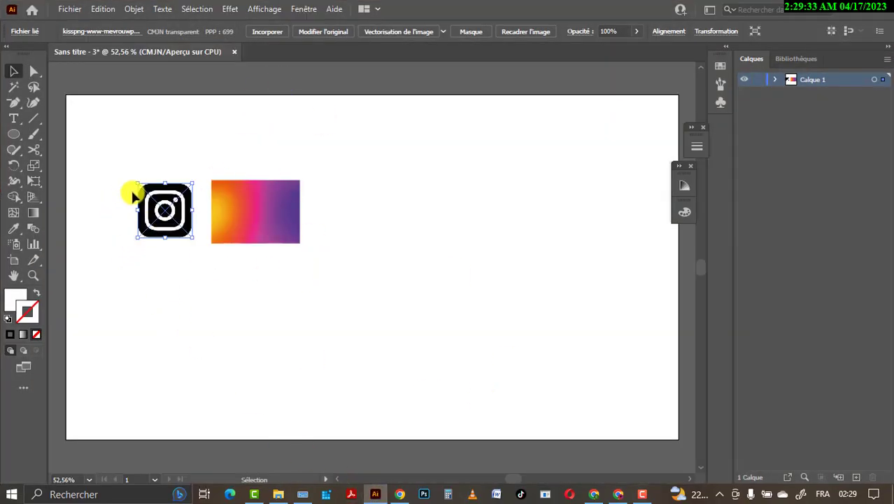
{"action": "mouse_move", "coordinate": [170, 199]}
{"action": "left_mouse_down"}
{"action": "mouse_move", "coordinate": [155, 210]}
{"action": "mouse_move", "coordinate": [175, 200]}
{"action": "mouse_move", "coordinate": [161, 226]}
{"action": "mouse_move", "coordinate": [161, 202]}
{"action": "left_mouse_up"}
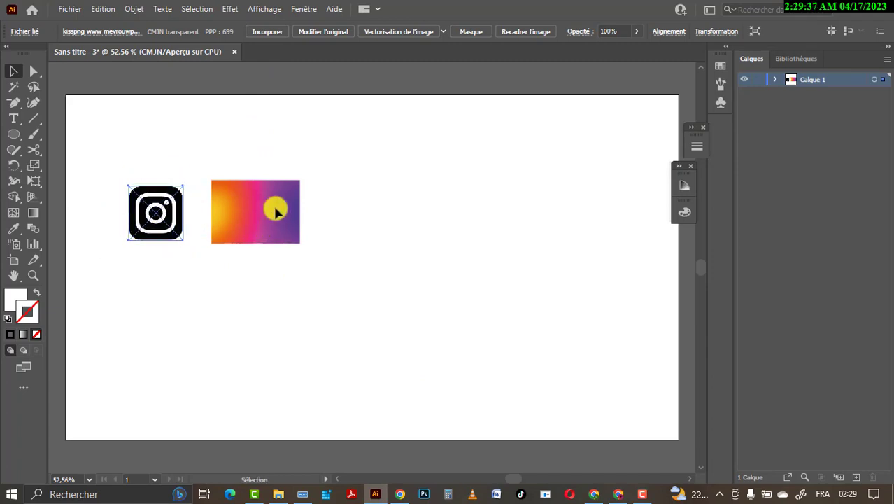
{"action": "left_click_drag", "start_coordinate": [255, 221], "coordinate": [413, 221]}
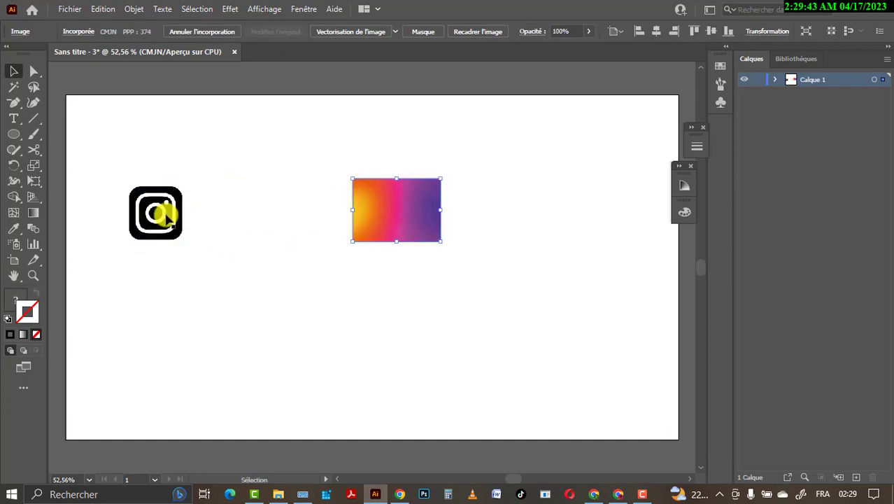
{"action": "left_click_drag", "start_coordinate": [182, 202], "coordinate": [228, 196]}
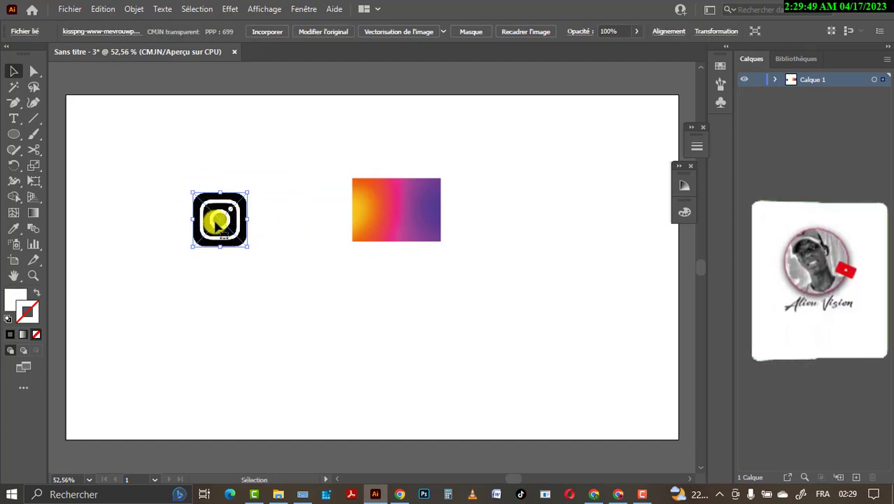
{"action": "left_click_drag", "start_coordinate": [391, 210], "coordinate": [359, 207]}
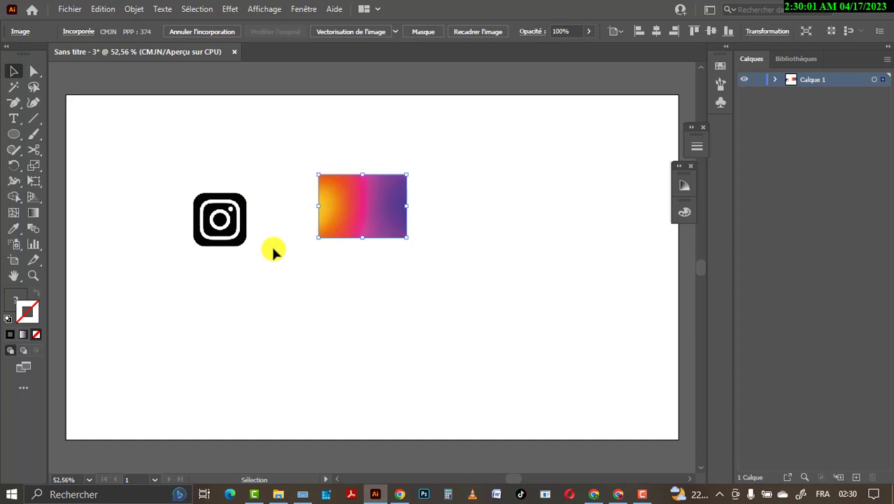
{"action": "left_click_drag", "start_coordinate": [207, 229], "coordinate": [165, 234]}
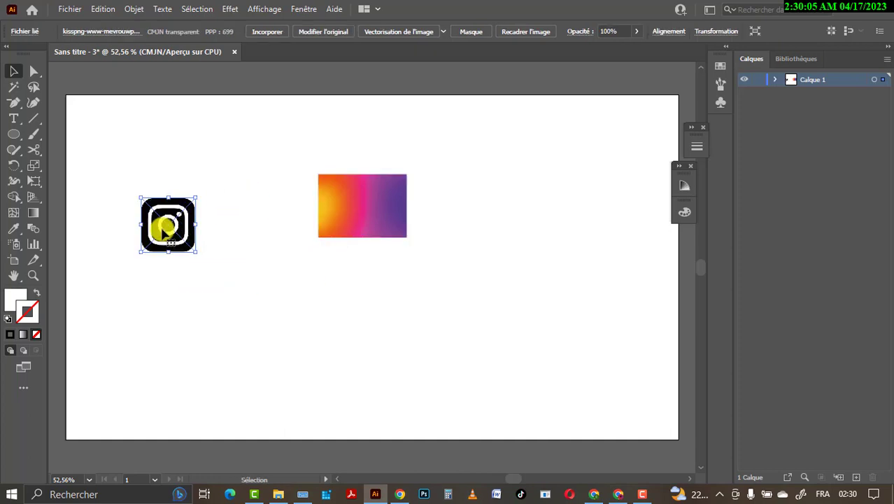
Move the black Instagram logo image off the artboard onto the empty canvas beside it
{"action": "key", "text": "ctrl+minus"}
{"action": "key", "text": "ctrl+minus"}
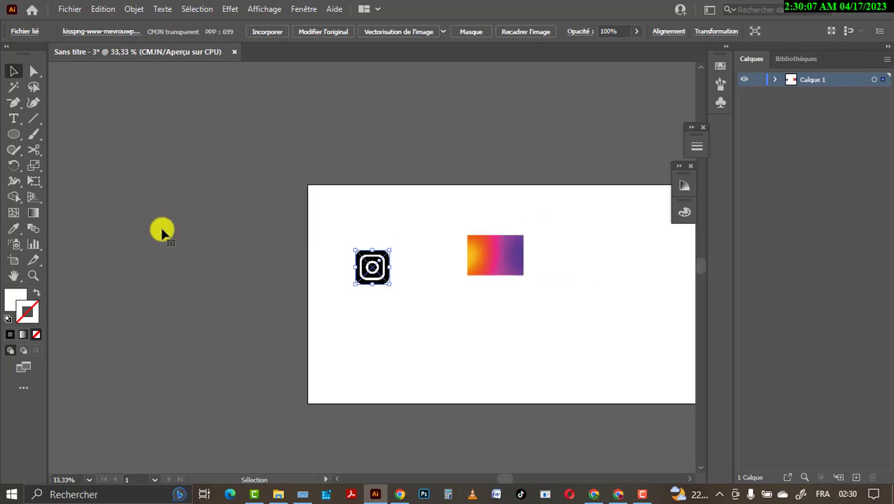
{"action": "left_click_drag", "start_coordinate": [380, 269], "coordinate": [211, 264]}
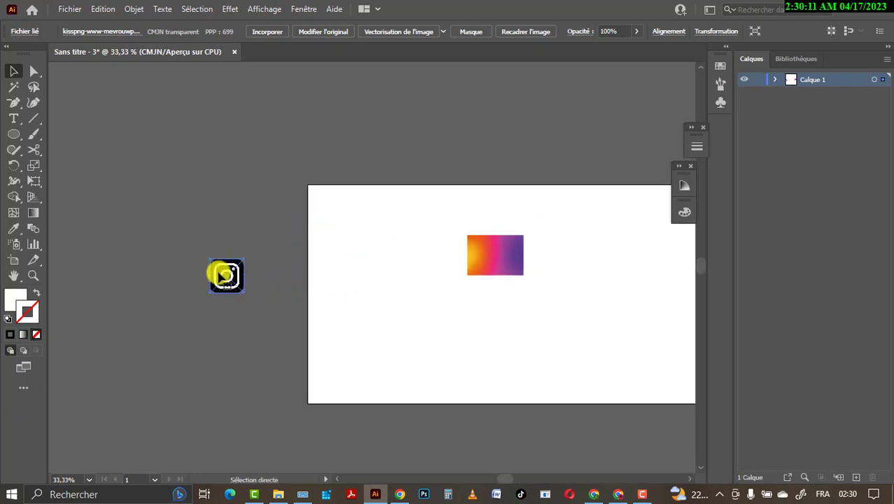
Examine the edges of the logo's white ring, dot and frame up close
{"action": "key", "text": "ctrl+plus"}
{"action": "key", "text": "ctrl+plus"}
{"action": "key", "text": "ctrl+plus"}
{"action": "key", "text": "ctrl+plus"}
{"action": "key", "text": "ctrl+plus"}
{"action": "key", "text": "ctrl+plus"}
{"action": "key", "text": "ctrl+plus"}
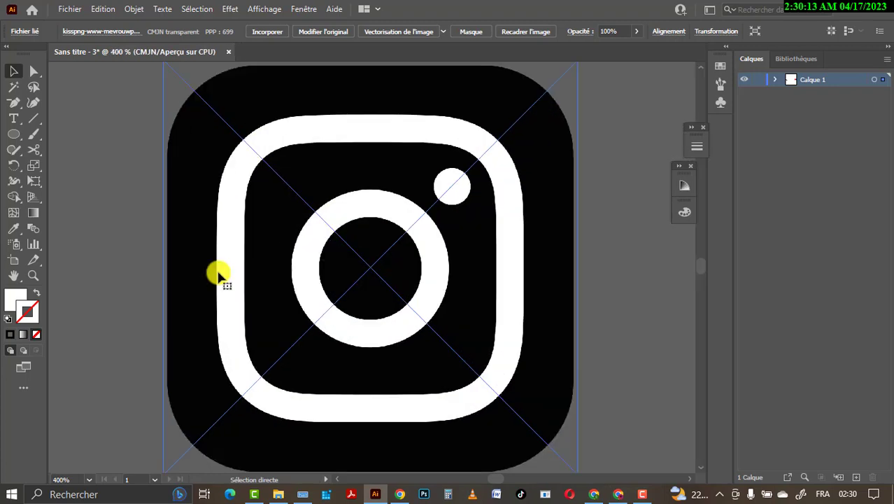
{"action": "key", "text": "ctrl+plus"}
{"action": "key", "text": "ctrl+plus"}
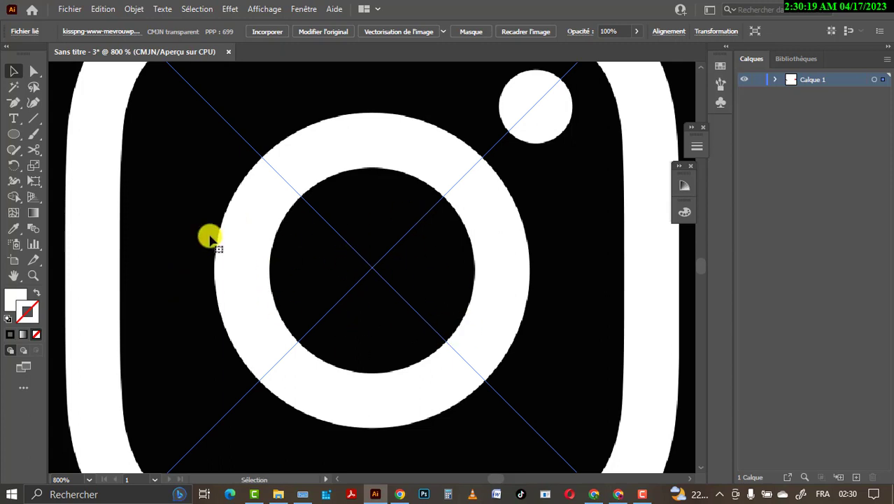
{"action": "left_click", "coordinate": [12, 299]}
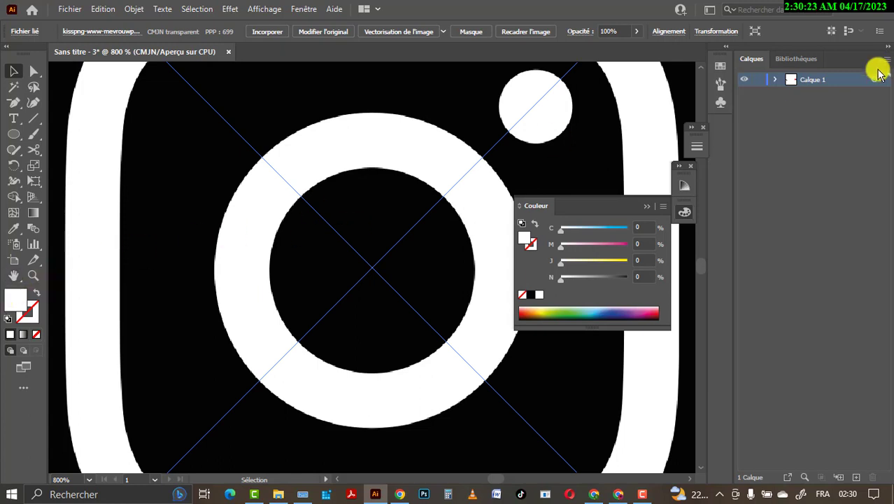
{"action": "left_click_drag", "start_coordinate": [609, 312], "coordinate": [655, 243]}
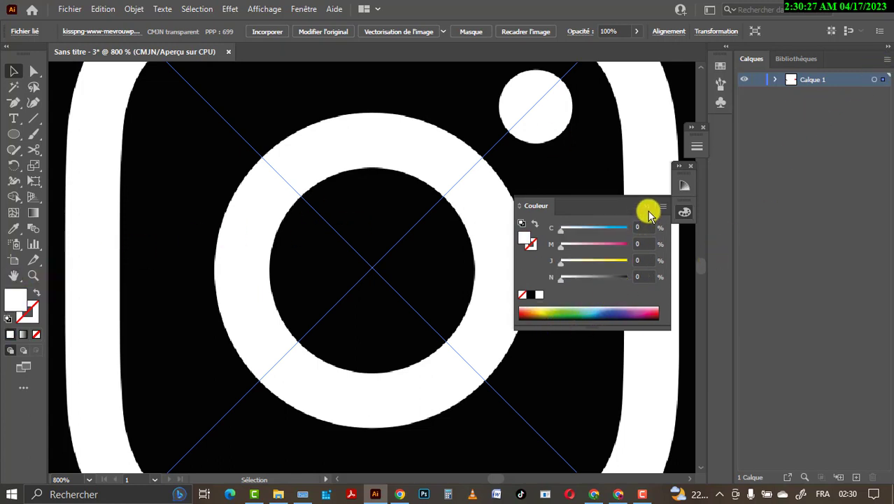
{"action": "left_click", "coordinate": [649, 207]}
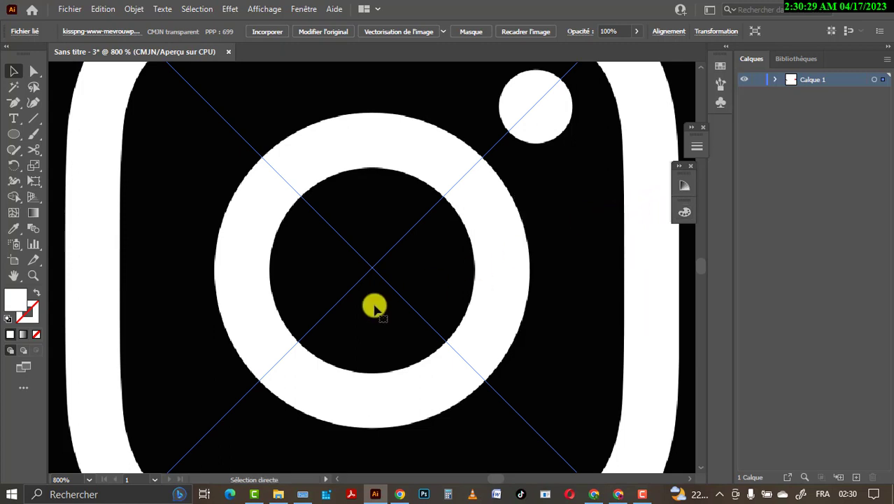
{"action": "key", "text": "ctrl+minus"}
{"action": "key", "text": "ctrl+minus"}
{"action": "key", "text": "ctrl+minus"}
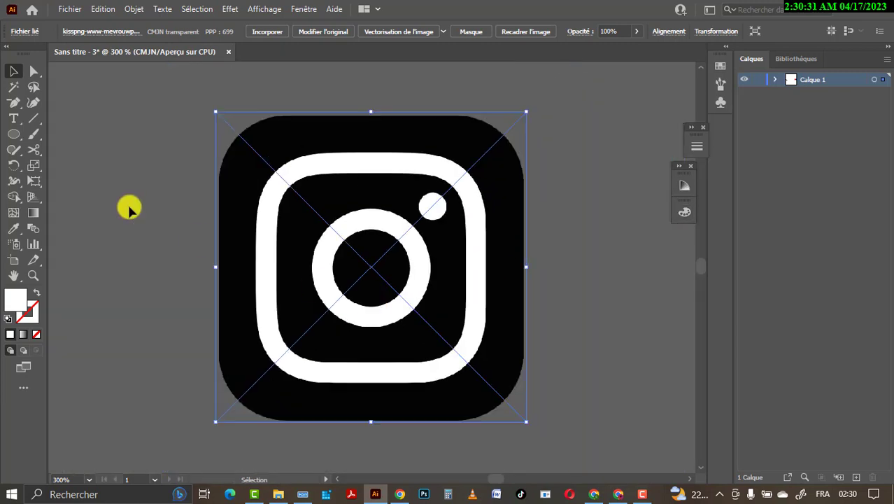
{"action": "left_click", "coordinate": [15, 300]}
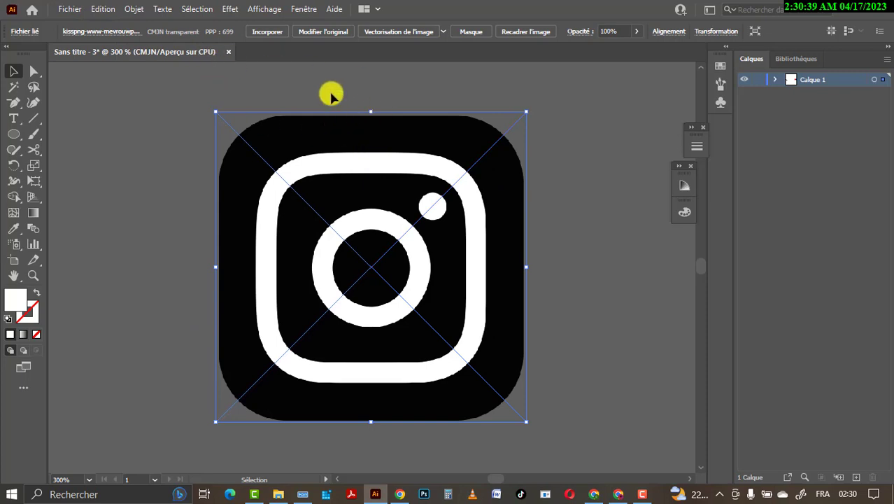
{"action": "left_click", "coordinate": [357, 90]}
{"action": "left_click", "coordinate": [375, 198]}
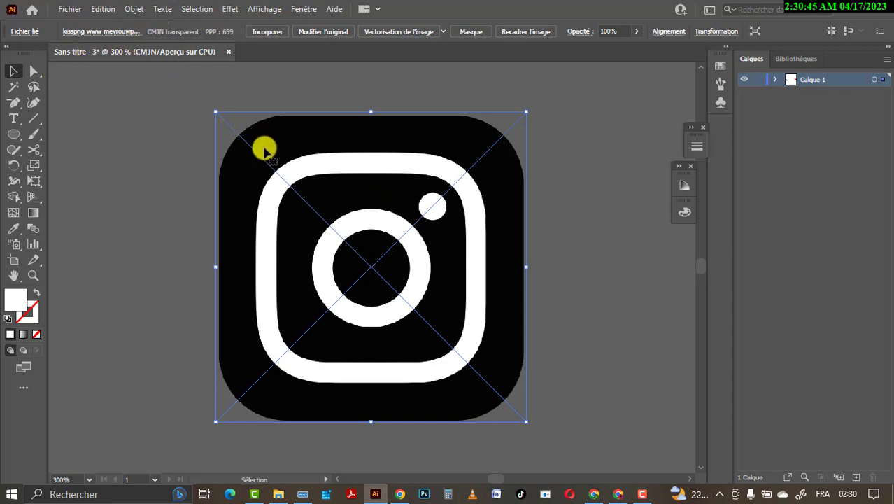
Trace the Instagram logo image with the 3 couleurs preset and expand the tracing into editable vector paths
{"action": "key", "text": "ctrl+minus"}
{"action": "key", "text": "ctrl+minus"}
{"action": "key", "text": "ctrl+minus"}
{"action": "key", "text": "ctrl+minus"}
{"action": "key", "text": "ctrl+minus"}
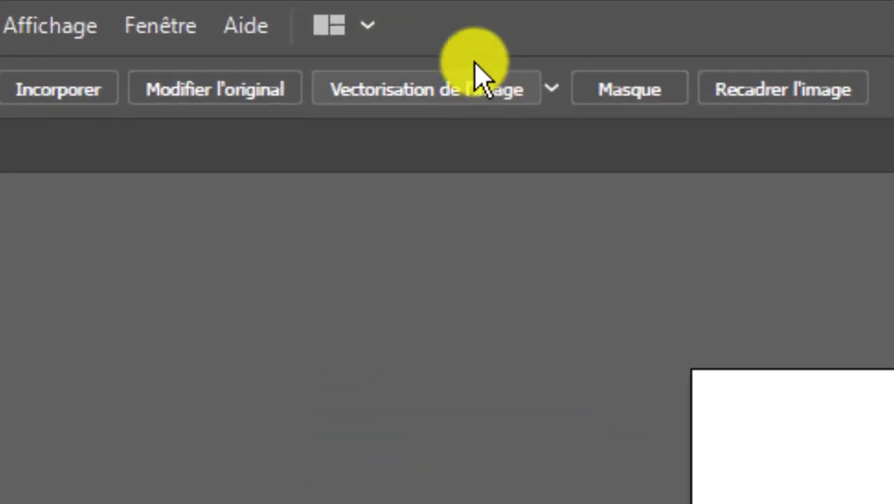
{"action": "left_click", "coordinate": [566, 98]}
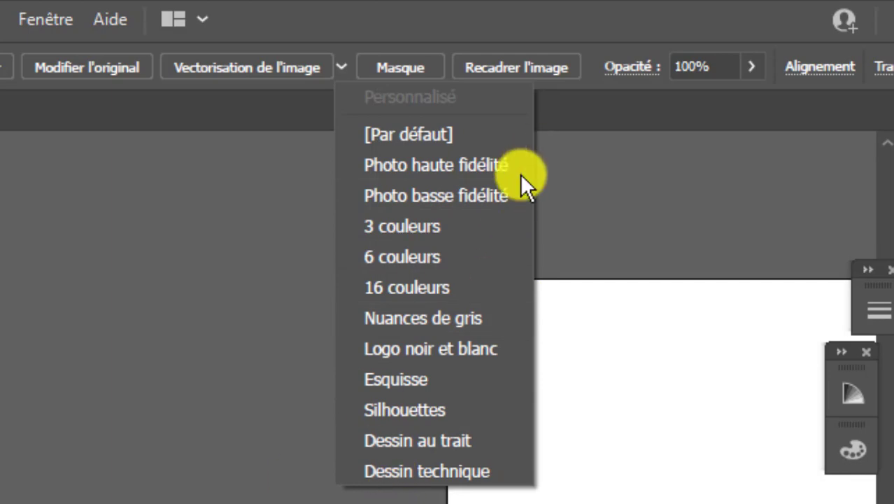
{"action": "left_click", "coordinate": [388, 227]}
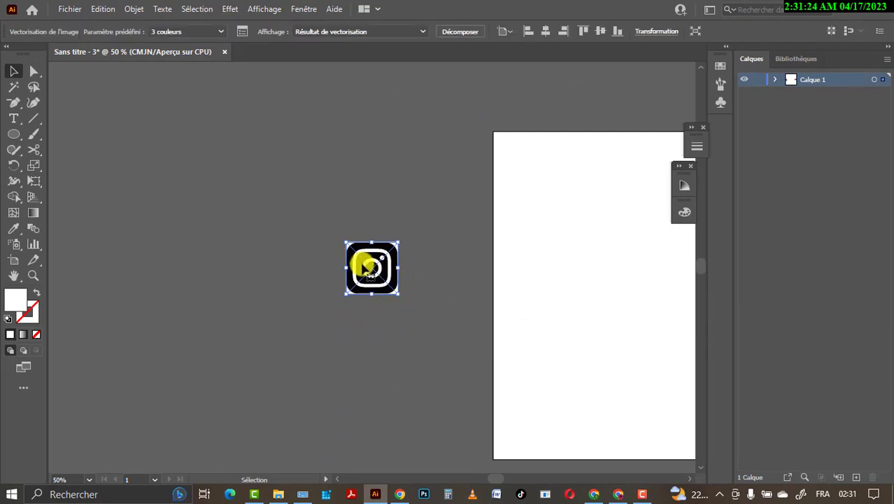
{"action": "left_click_drag", "start_coordinate": [365, 266], "coordinate": [391, 265]}
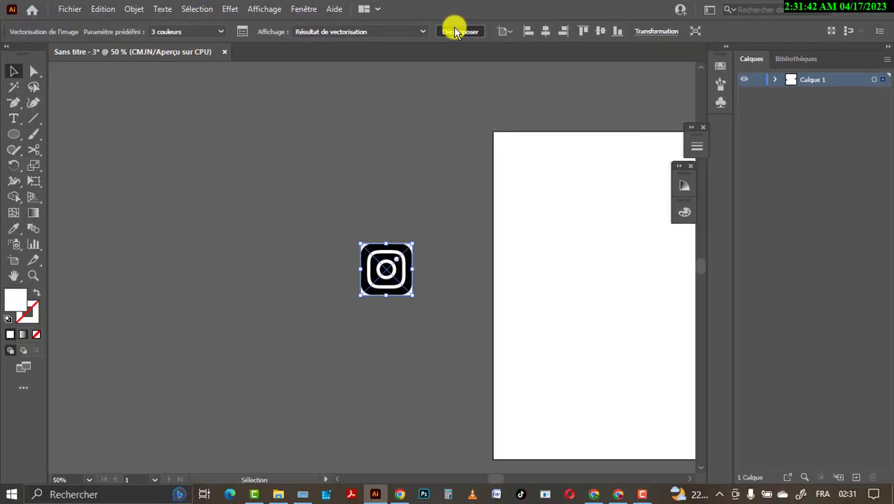
{"action": "left_click", "coordinate": [455, 32]}
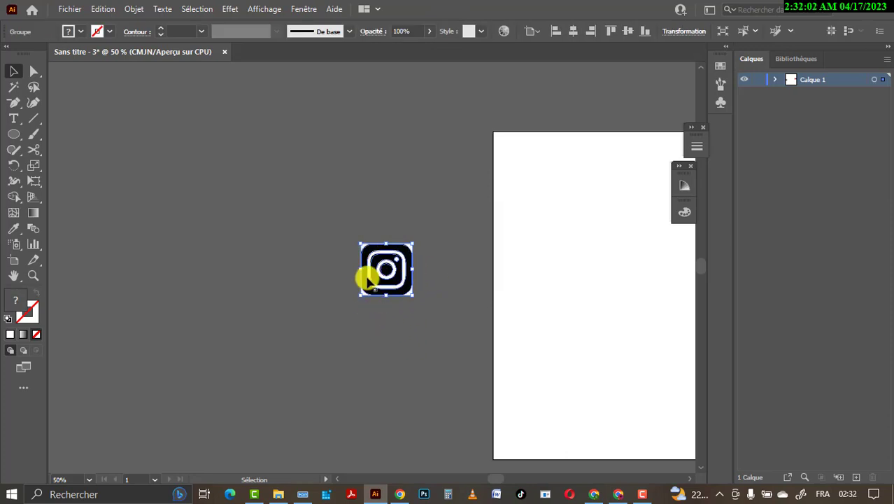
Delete the white background path behind the black rounded square of the expanded logo with direct selection
{"action": "scroll", "coordinate": [368, 280], "scroll_direction": "up", "scroll_amount": 4}
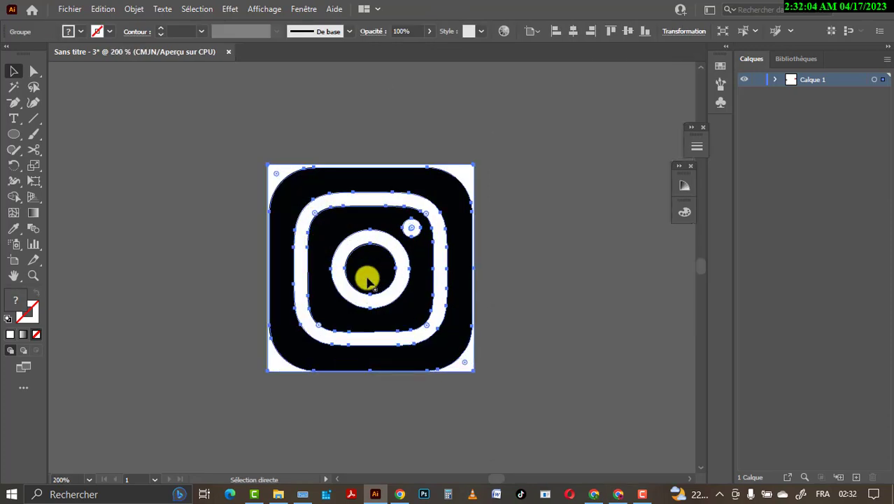
{"action": "scroll", "coordinate": [369, 280], "scroll_direction": "up", "scroll_amount": 3}
{"action": "scroll", "coordinate": [369, 280], "scroll_direction": "down", "scroll_amount": 2}
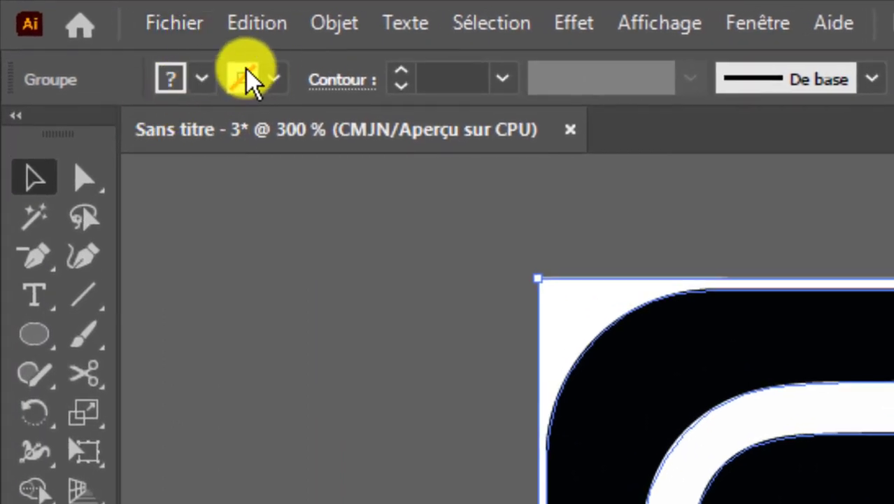
{"action": "left_click", "coordinate": [208, 81]}
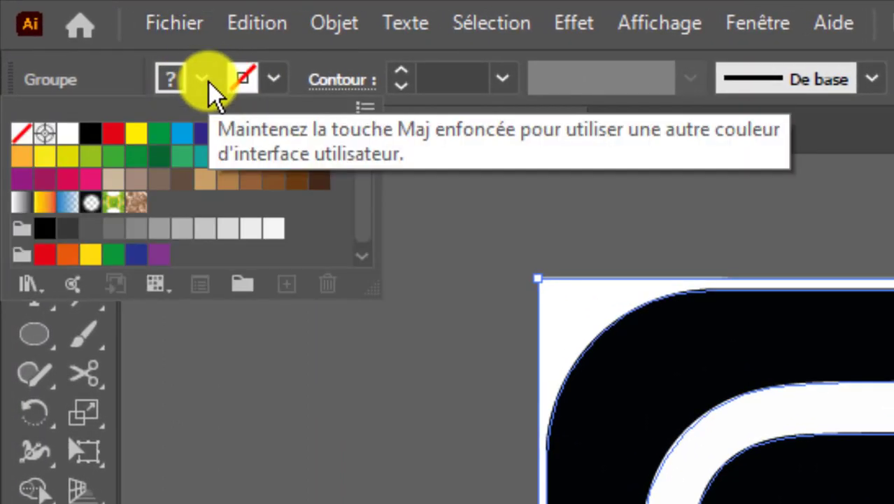
{"action": "left_click", "coordinate": [209, 83]}
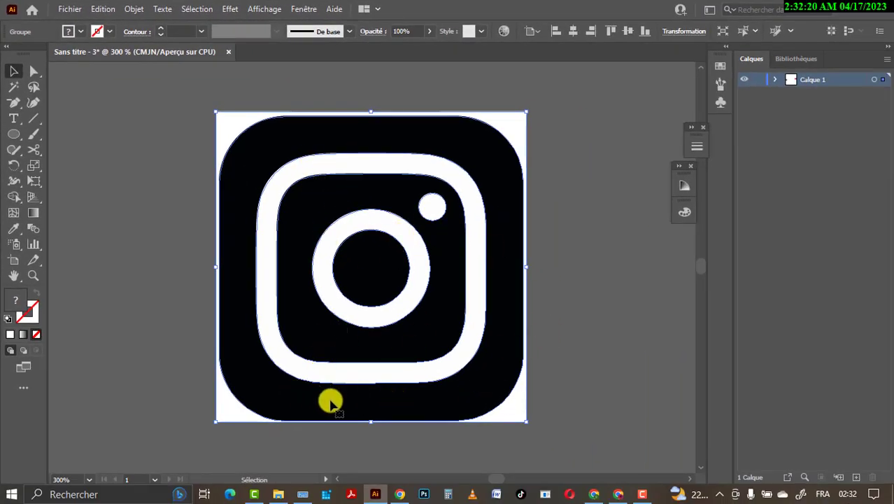
{"action": "key", "text": "a"}
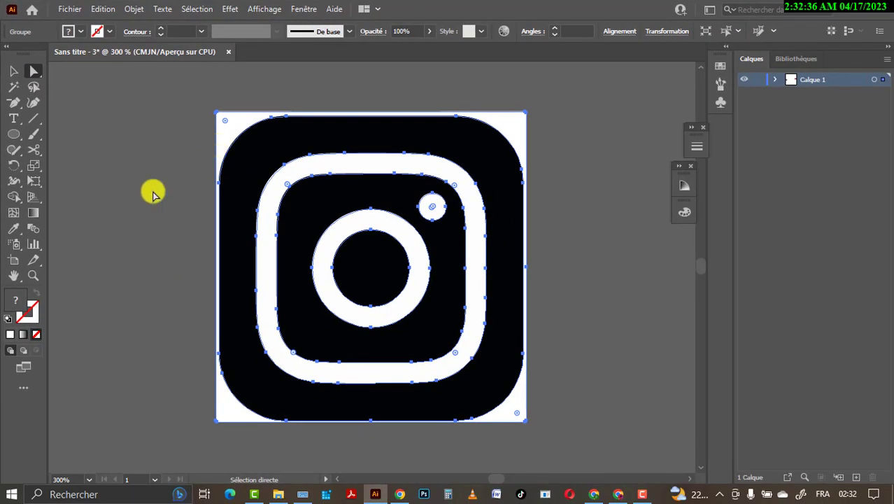
{"action": "left_click", "coordinate": [159, 182]}
{"action": "left_click", "coordinate": [233, 128]}
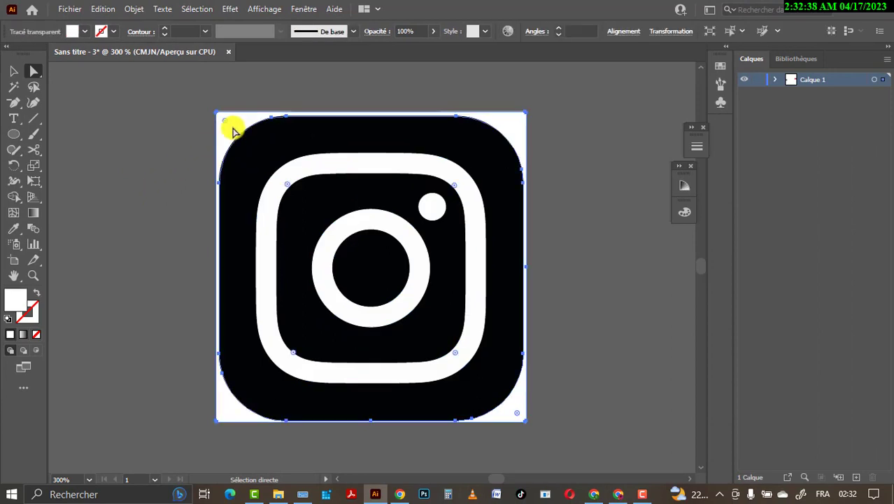
{"action": "key", "text": "Delete"}
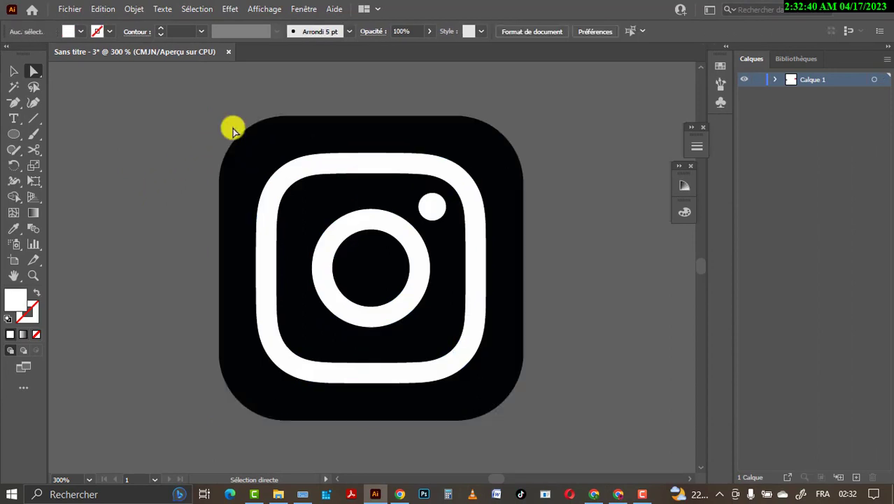
Delete the logo's white rounded frame, small white dot and white central ring, leaving only the black shapes
{"action": "left_click", "coordinate": [266, 196]}
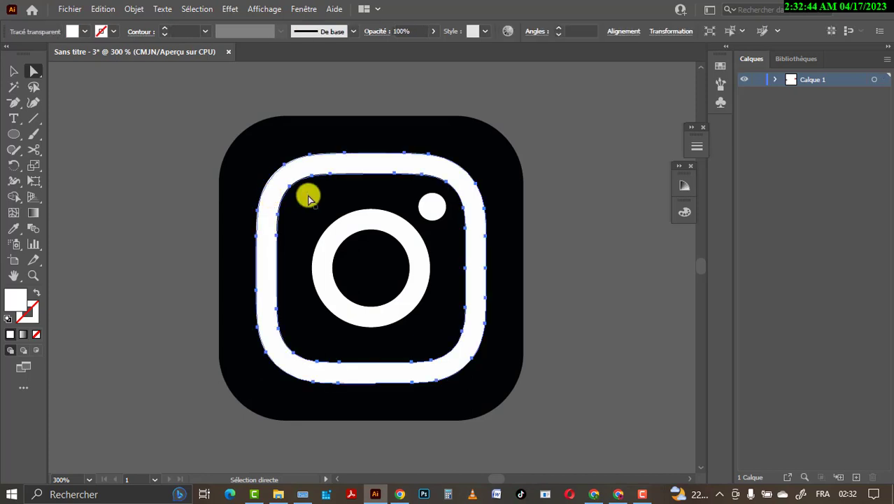
{"action": "key", "text": "Delete"}
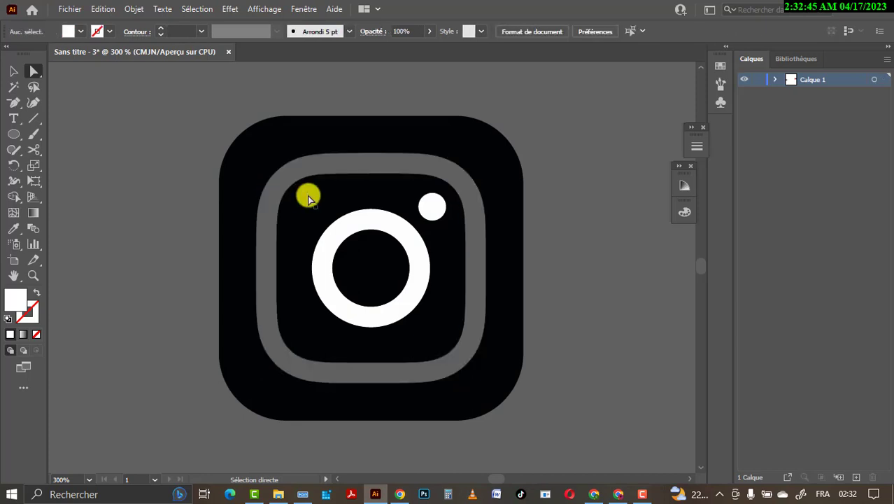
{"action": "left_click", "coordinate": [439, 205]}
{"action": "key", "text": "Delete"}
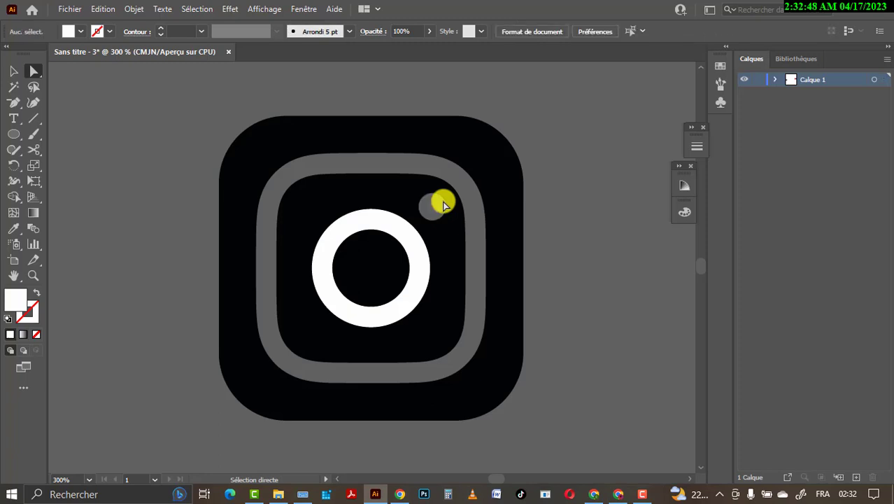
{"action": "left_click", "coordinate": [328, 241]}
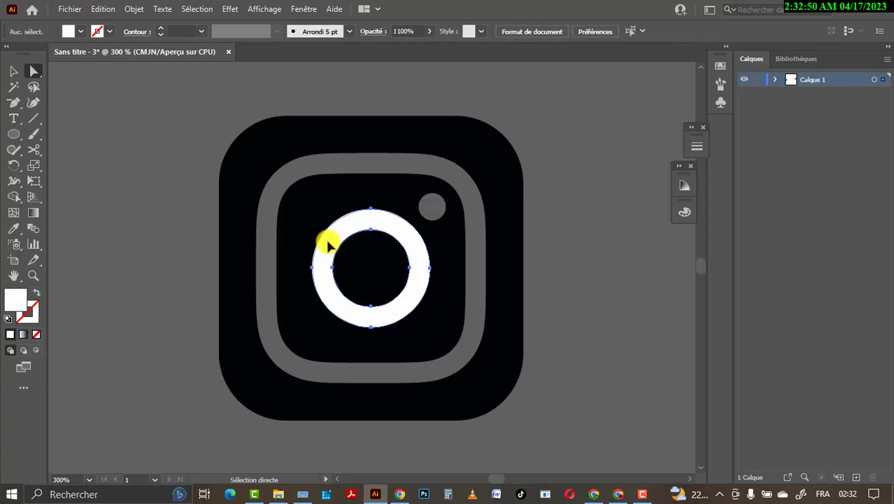
{"action": "key", "text": "Delete"}
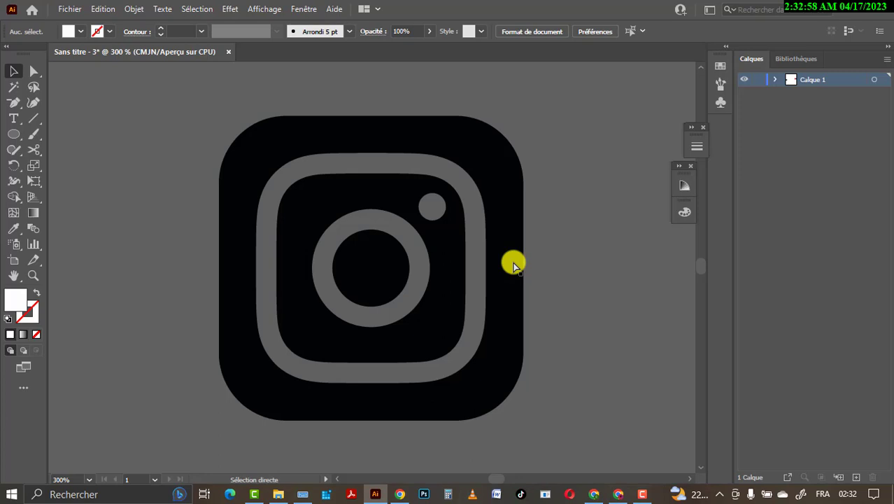
Move the black logo group onto the artboard, beside the gradient image
{"action": "key", "text": "ctrl+minus"}
{"action": "key", "text": "ctrl+minus"}
{"action": "key", "text": "ctrl+minus"}
{"action": "key", "text": "ctrl+minus"}
{"action": "key", "text": "ctrl+minus"}
{"action": "key", "text": "ctrl+minus"}
{"action": "key", "text": "ctrl+minus"}
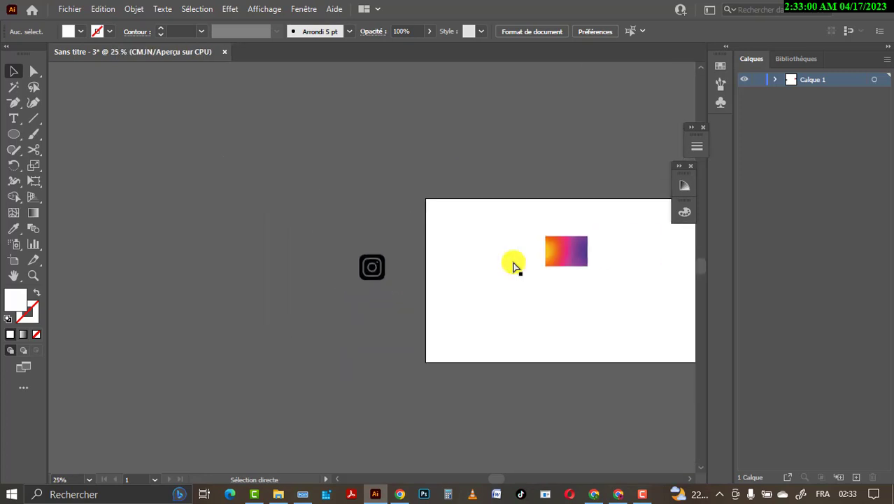
{"action": "key", "text": "ctrl+minus"}
{"action": "left_click", "coordinate": [373, 269]}
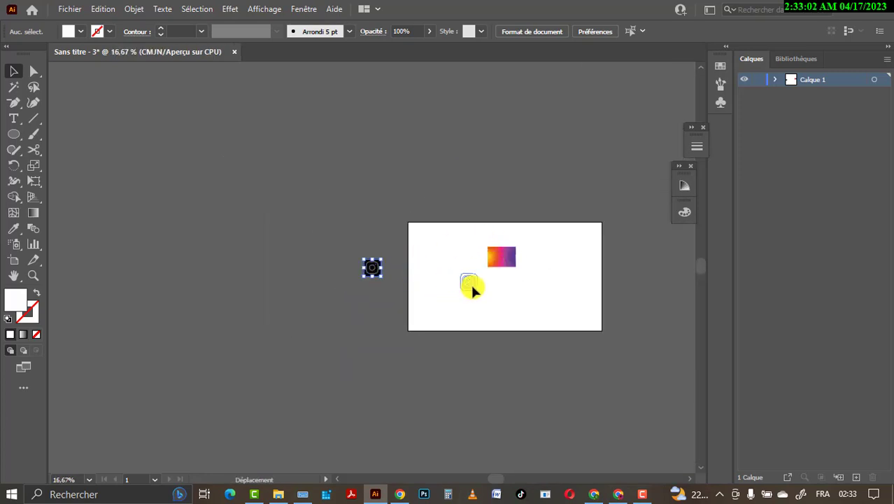
{"action": "left_click_drag", "start_coordinate": [472, 287], "coordinate": [455, 266]}
Try a green fill on the logo group
{"action": "key", "text": "ctrl+plus"}
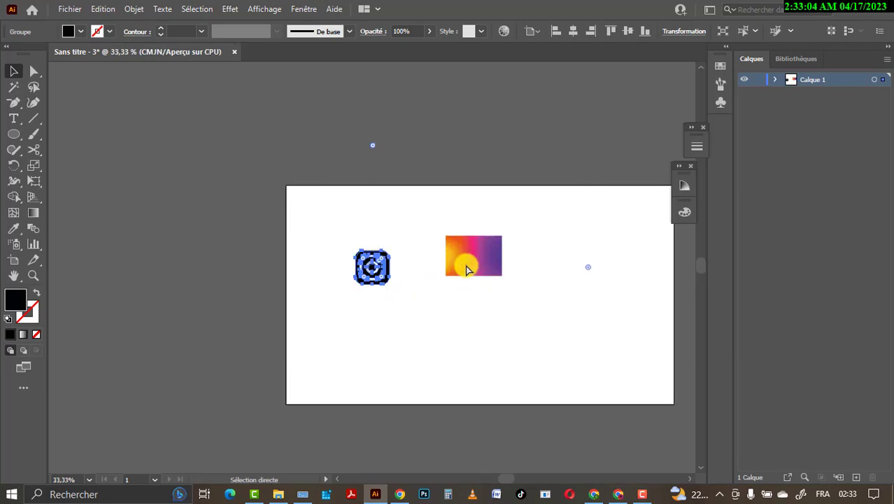
{"action": "key", "text": "ctrl+plus"}
{"action": "key", "text": "ctrl+plus"}
{"action": "key", "text": "ctrl+plus"}
{"action": "key", "text": "ctrl+plus"}
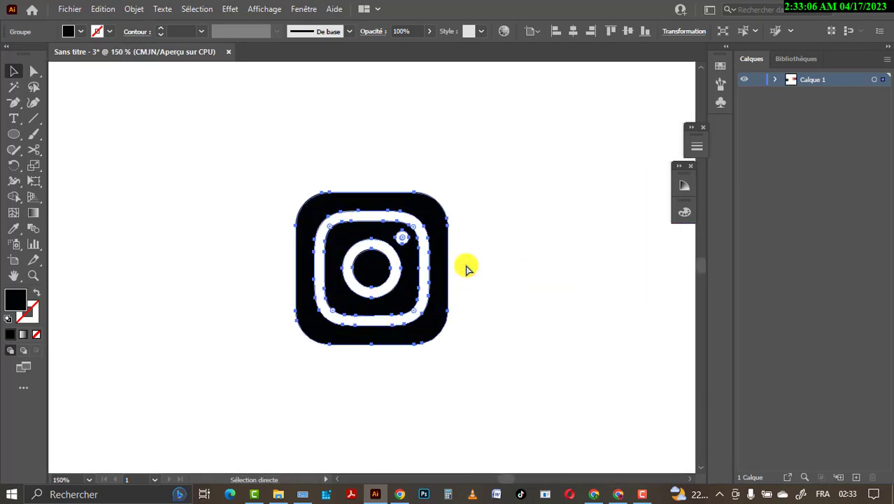
{"action": "key", "text": "ctrl+minus"}
{"action": "key", "text": "ctrl+minus"}
{"action": "key", "text": "ctrl+minus"}
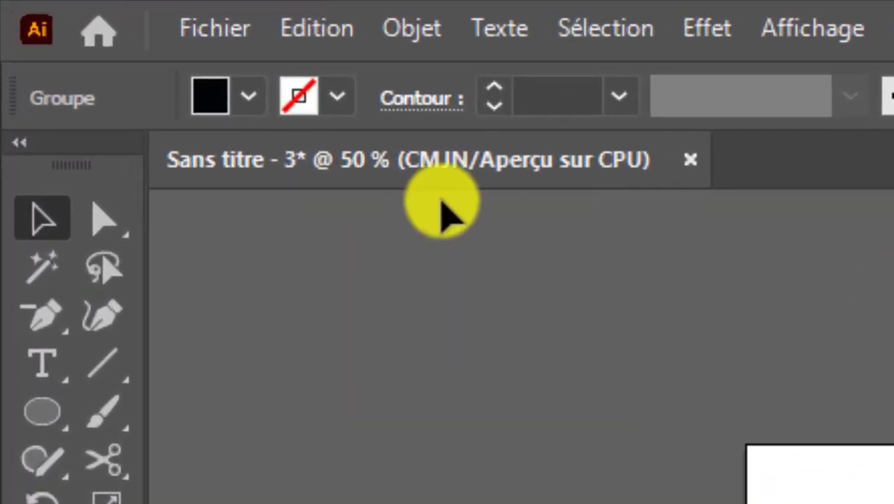
{"action": "left_click", "coordinate": [246, 98]}
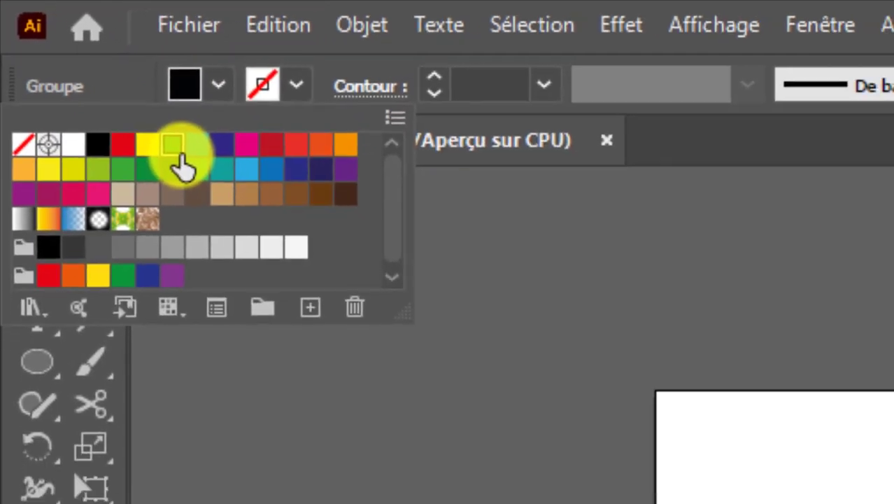
{"action": "left_click", "coordinate": [196, 164]}
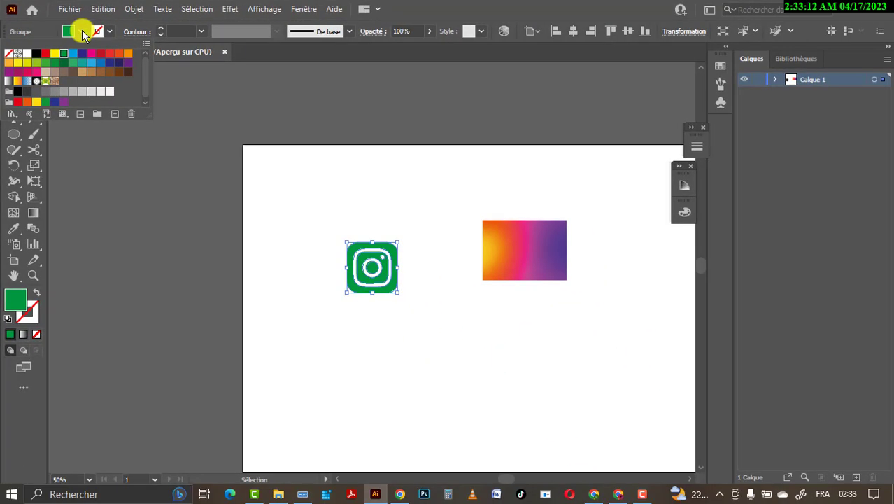
Change the logo group's fill to orange and then to red
{"action": "left_click", "coordinate": [82, 34]}
{"action": "left_click", "coordinate": [83, 32]}
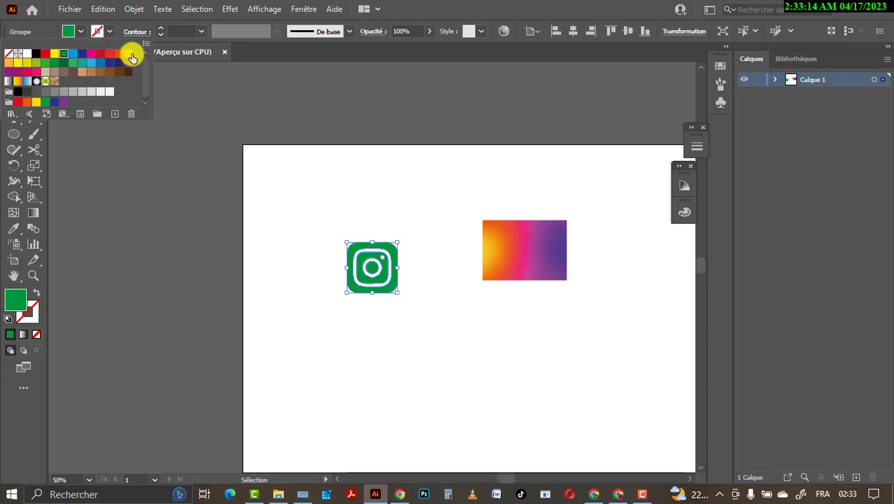
{"action": "left_click", "coordinate": [123, 54]}
{"action": "left_click", "coordinate": [88, 33]}
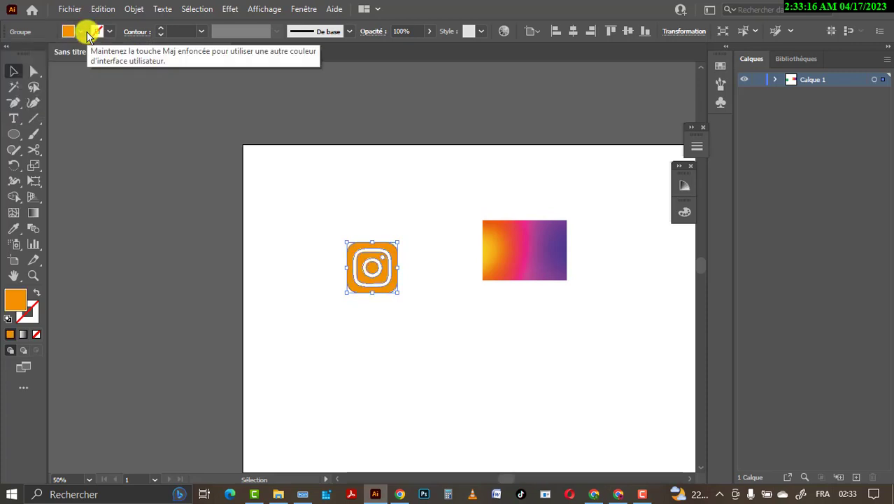
{"action": "left_click", "coordinate": [80, 32]}
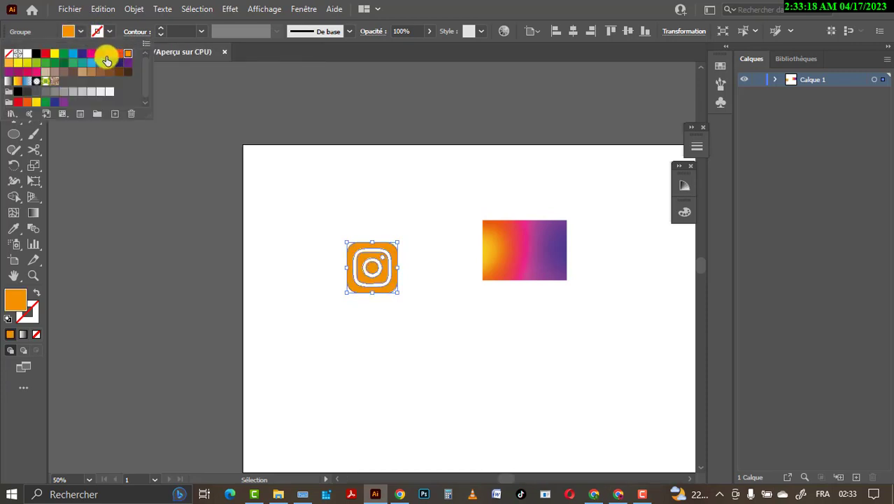
{"action": "left_click", "coordinate": [109, 56]}
Set the logo group's fill back to black (Noir)
{"action": "left_click", "coordinate": [77, 30]}
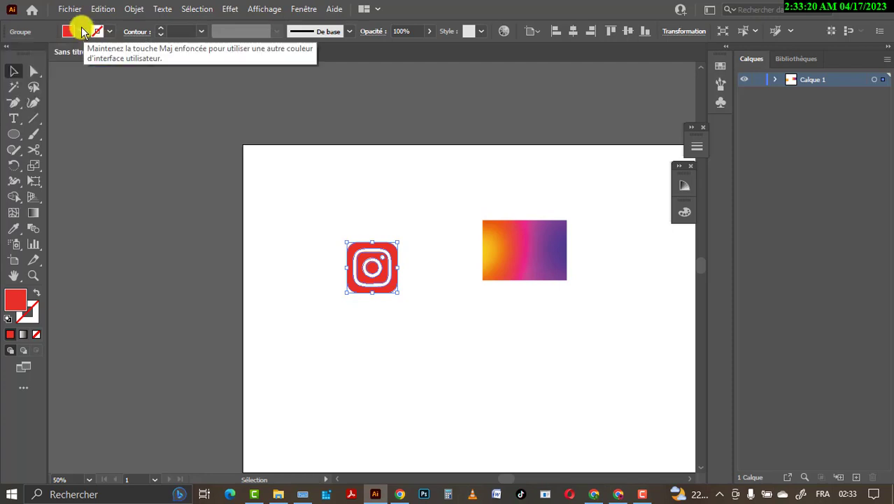
{"action": "left_click", "coordinate": [79, 32]}
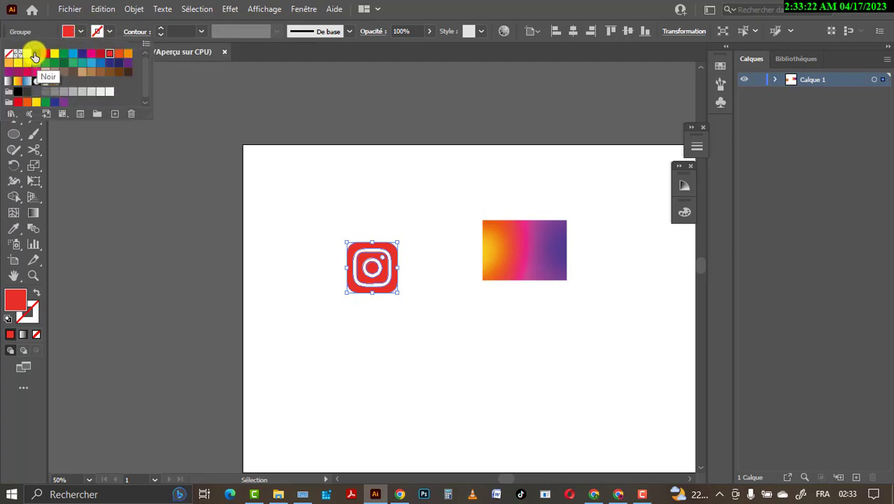
{"action": "left_click", "coordinate": [35, 56]}
{"action": "key", "text": "Escape"}
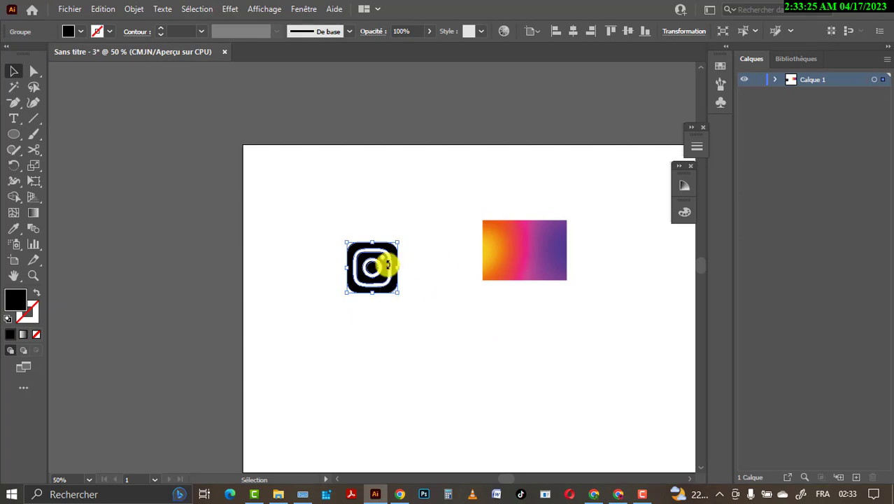
Move the logo closer to the gradient image, and place the gradient image over the logo
{"action": "left_click", "coordinate": [400, 319]}
{"action": "left_click_drag", "start_coordinate": [377, 272], "coordinate": [418, 262]}
{"action": "left_click_drag", "start_coordinate": [538, 253], "coordinate": [498, 271]}
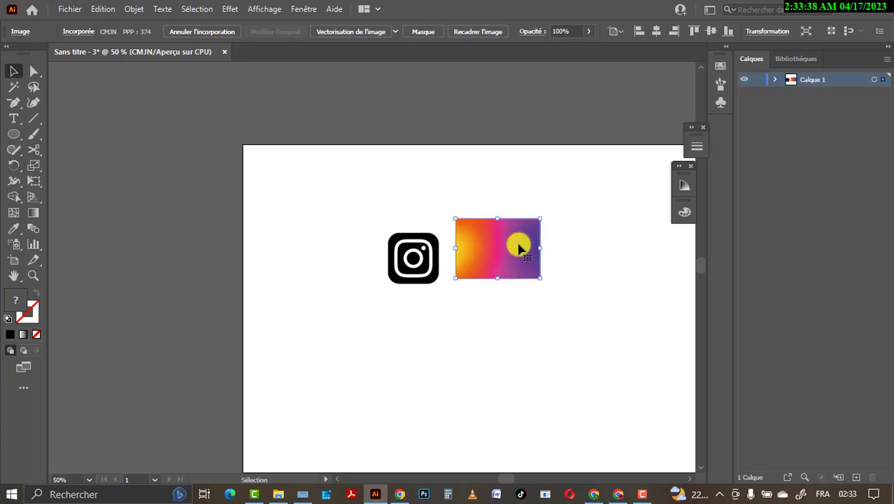
{"action": "left_click_drag", "start_coordinate": [517, 241], "coordinate": [443, 256]}
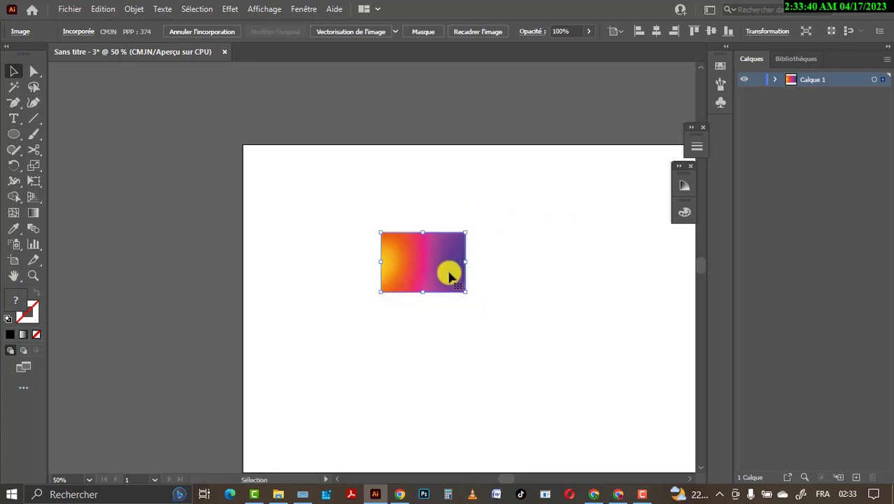
Send the gradient image to the back, centre the logo on it and select both objects
{"action": "right_click", "coordinate": [449, 276]}
{"action": "mouse_move", "coordinate": [503, 380]}
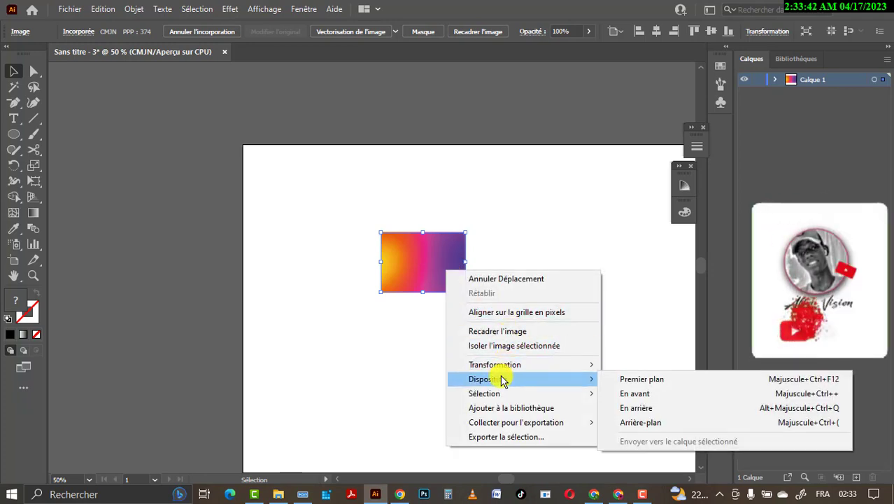
{"action": "left_click", "coordinate": [632, 422]}
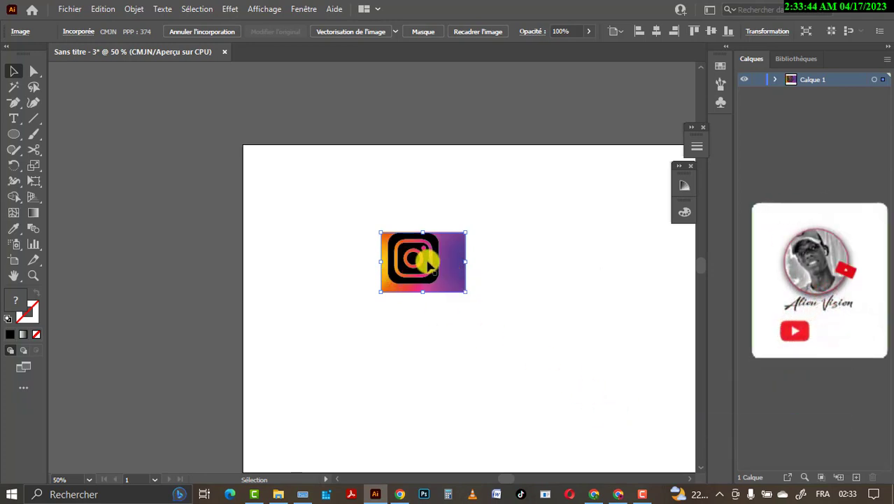
{"action": "left_click_drag", "start_coordinate": [427, 262], "coordinate": [403, 271]}
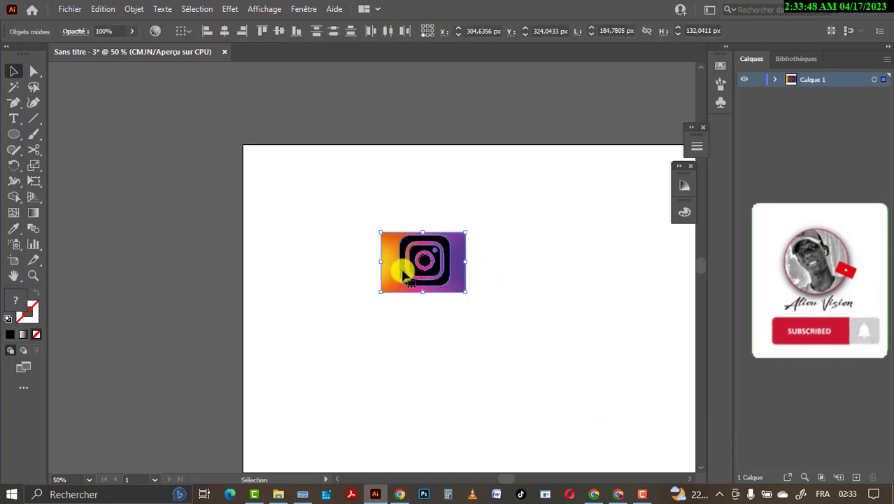
Try to make a clipping mask from the grouped logo and the gradient image
{"action": "right_click", "coordinate": [404, 275]}
{"action": "left_click", "coordinate": [482, 174]}
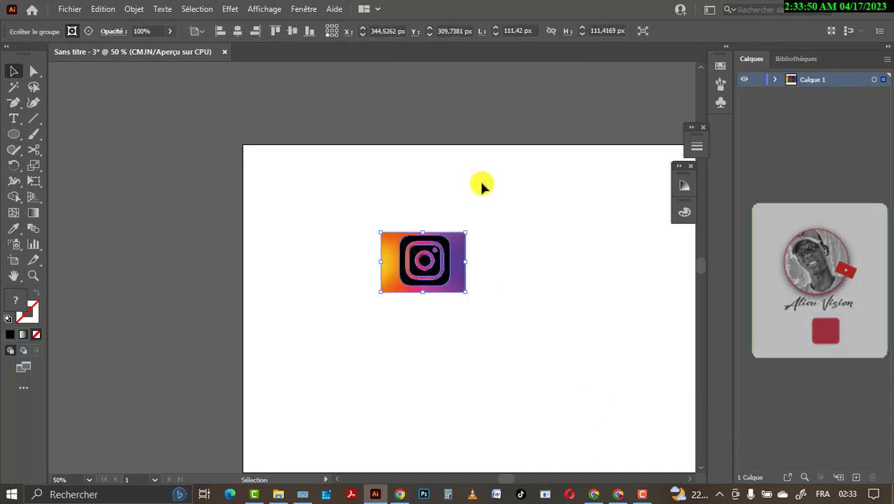
{"action": "left_click", "coordinate": [500, 355]}
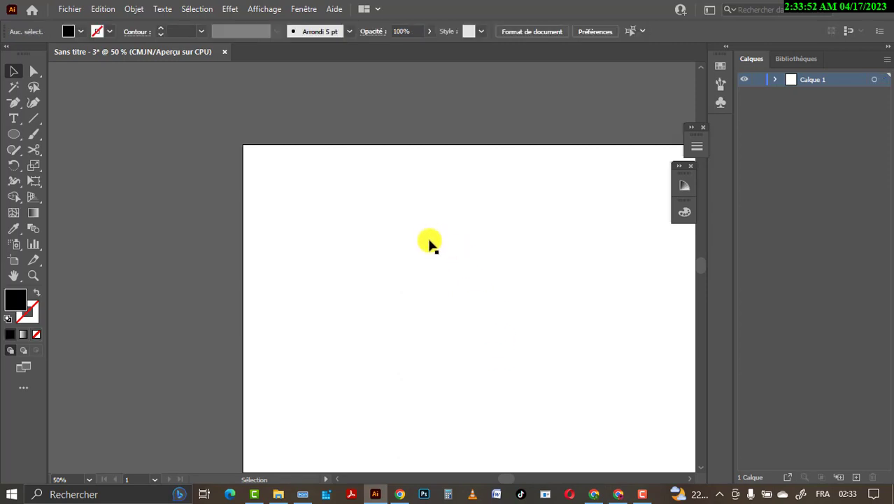
{"action": "left_click", "coordinate": [429, 256]}
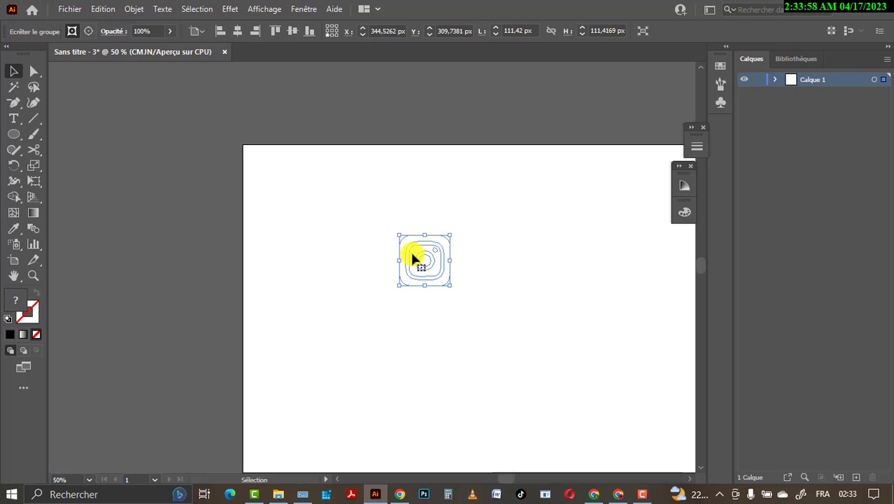
Undo the clipping mask on the logo and gradient image
{"action": "key", "text": "a"}
{"action": "key", "text": "ctrl+8"}
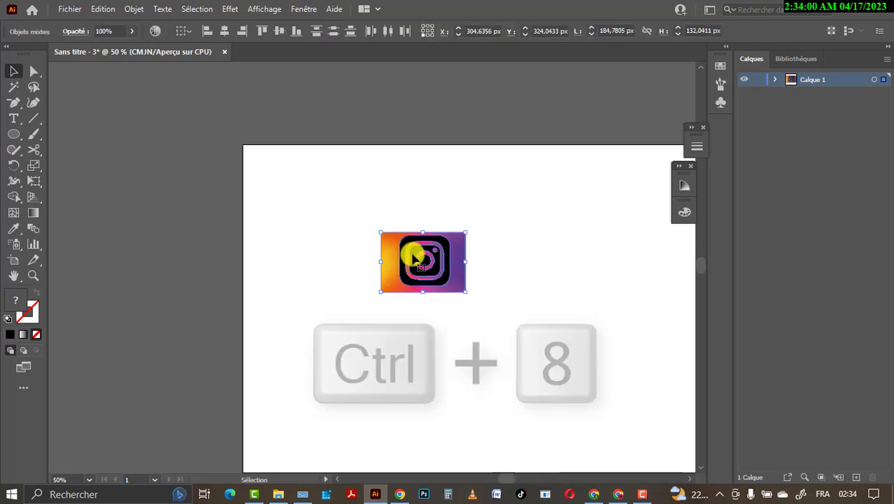
{"action": "key", "text": "a"}
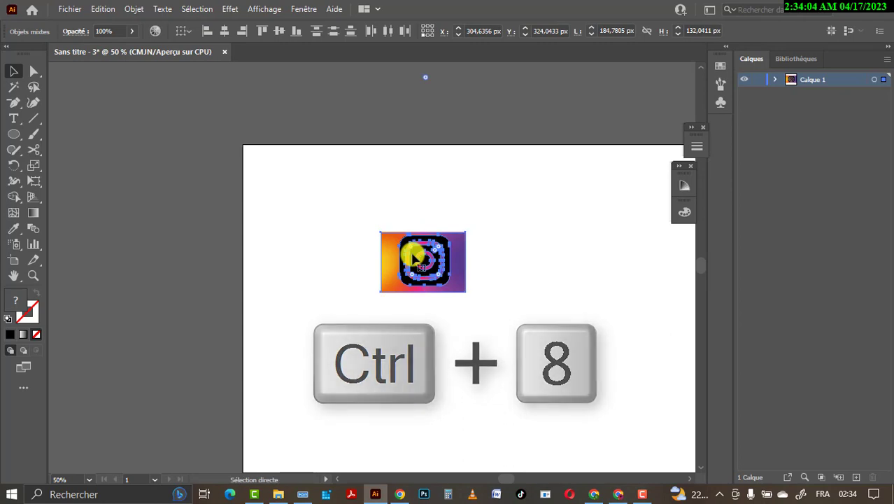
{"action": "key", "text": "F8"}
{"action": "key", "text": "v"}
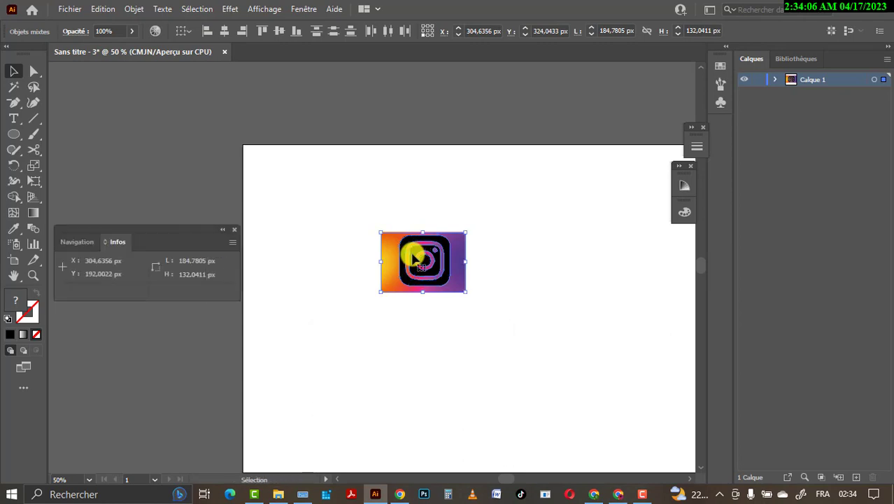
Select only the logo group over the gradient and convert it into a compound path (Tracé transparent)
{"action": "left_click", "coordinate": [492, 271]}
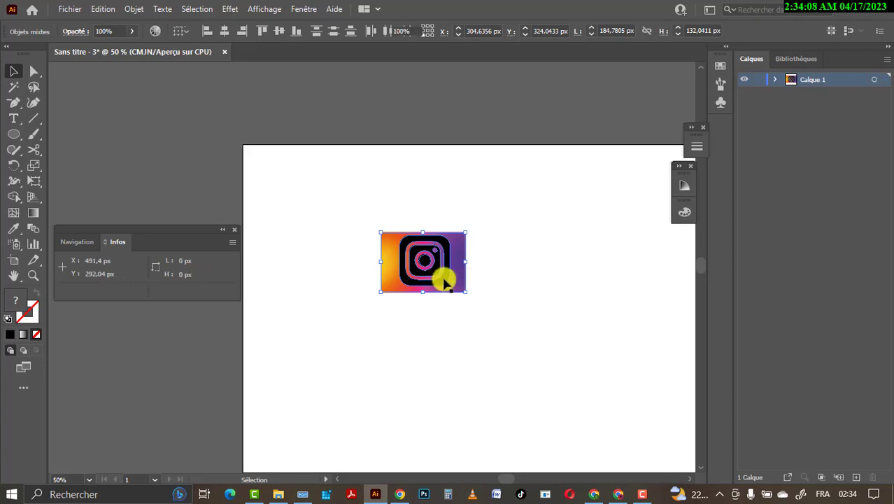
{"action": "left_click", "coordinate": [450, 277]}
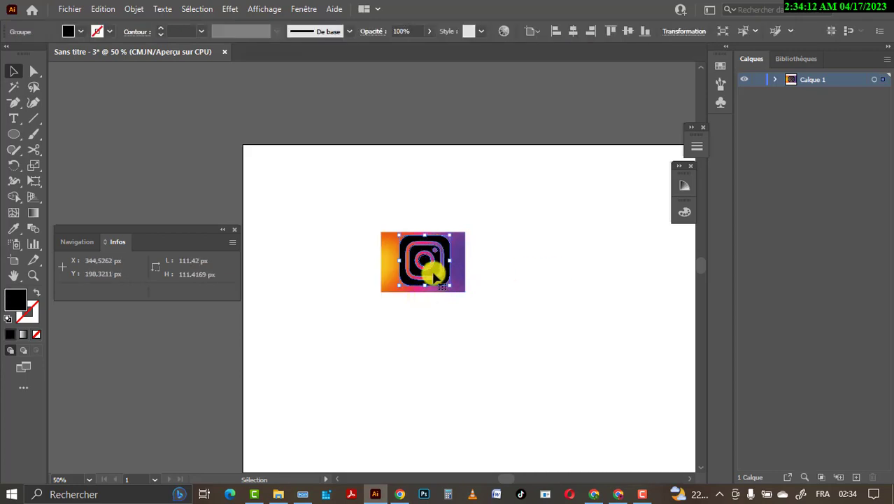
{"action": "key", "text": "ctrl+plus"}
{"action": "key", "text": "ctrl+plus"}
{"action": "key", "text": "ctrl+plus"}
{"action": "key", "text": "ctrl+plus"}
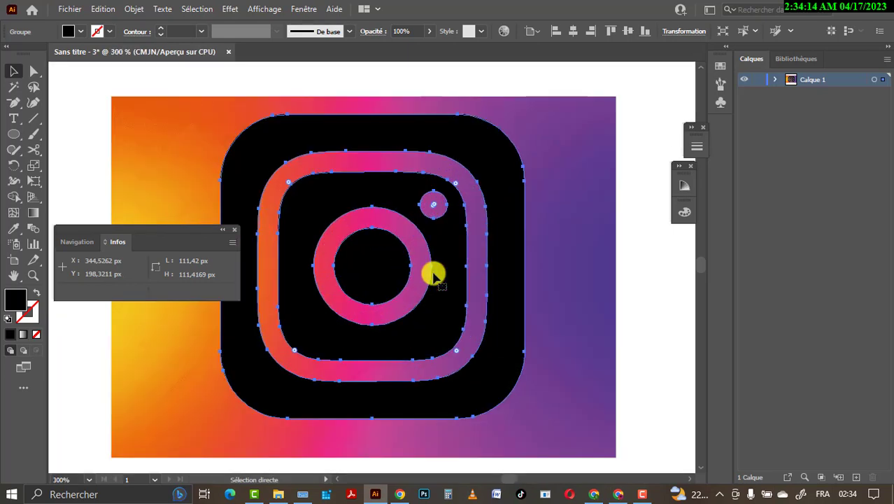
{"action": "key", "text": "ctrl+minus"}
{"action": "key", "text": "ctrl+minus"}
{"action": "key", "text": "ctrl+minus"}
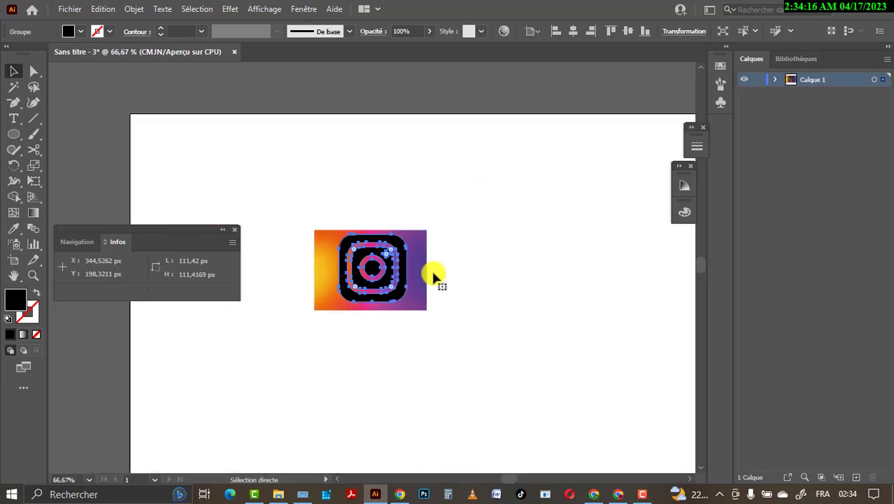
{"action": "key", "text": "ctrl+plus"}
{"action": "key", "text": "ctrl+plus"}
{"action": "key", "text": "ctrl+plus"}
{"action": "key", "text": "ctrl+plus"}
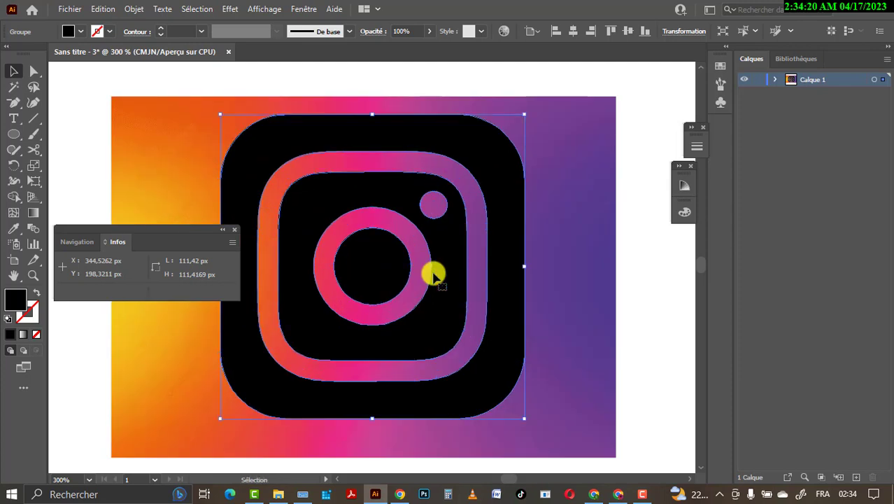
{"action": "key", "text": "ctrl+8"}
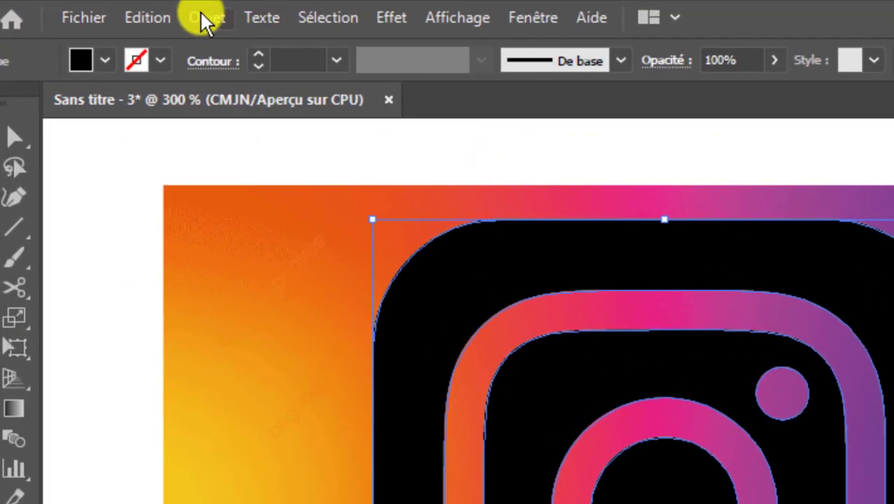
{"action": "left_click", "coordinate": [205, 19]}
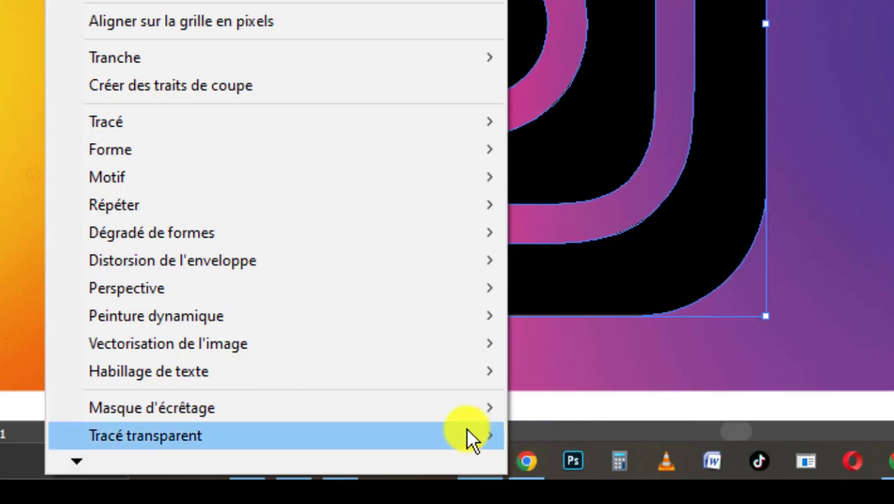
{"action": "mouse_move", "coordinate": [450, 435]}
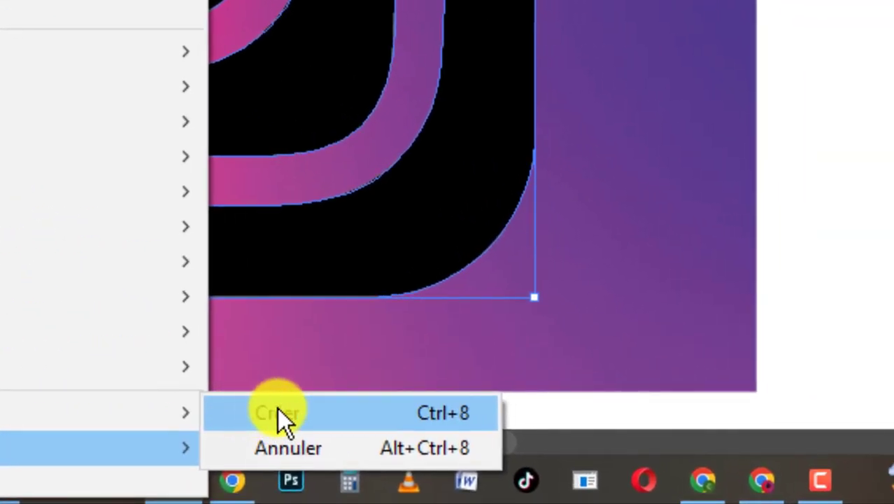
{"action": "mouse_move", "coordinate": [104, 441]}
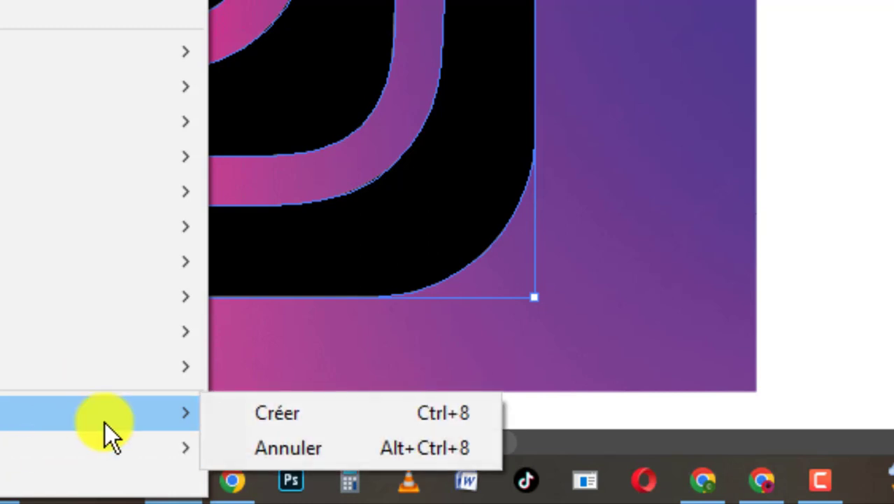
{"action": "left_click", "coordinate": [328, 414]}
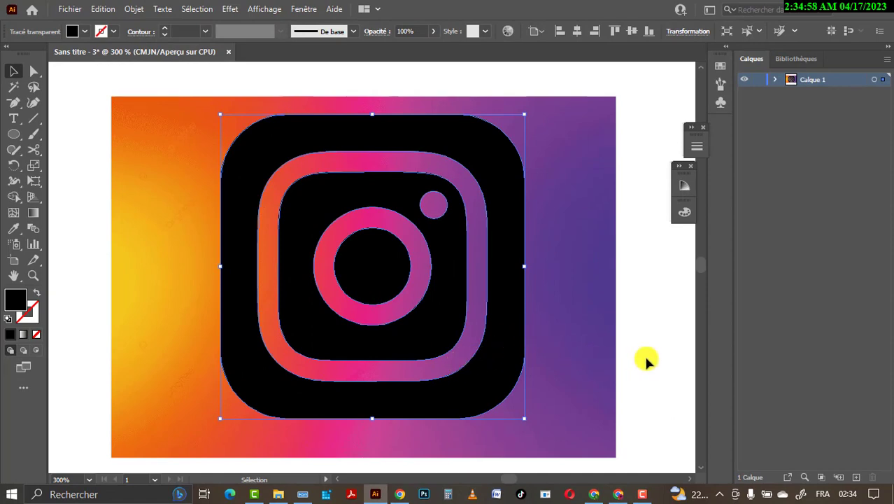
Select the compound-path logo together with the gradient image and create a clipping mask from them
{"action": "left_click_drag", "start_coordinate": [643, 353], "coordinate": [248, 298]}
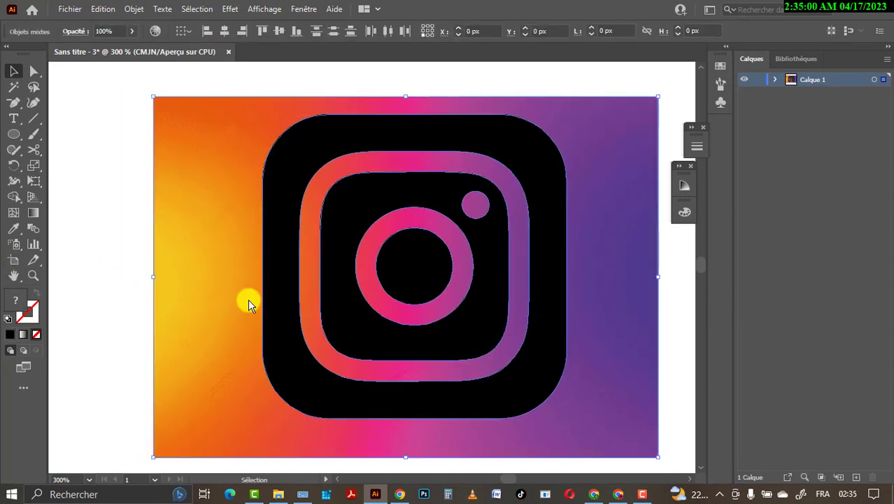
{"action": "right_click", "coordinate": [417, 324]}
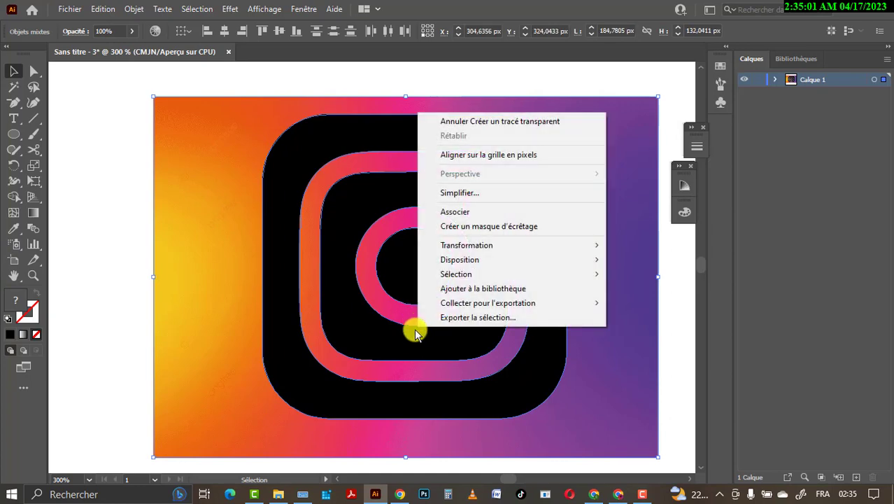
{"action": "left_click", "coordinate": [455, 226]}
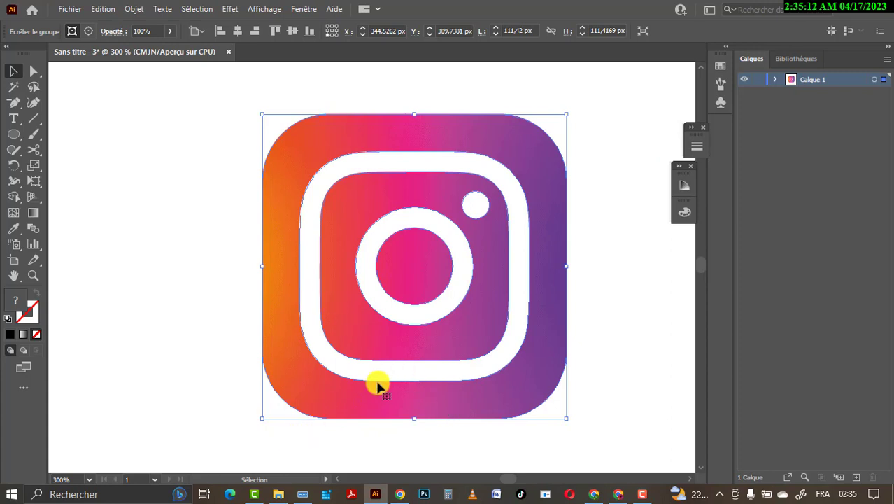
Isolate the clip group, reposition the gradient image inside the logo mask and leave isolation mode
{"action": "double_click", "coordinate": [403, 394]}
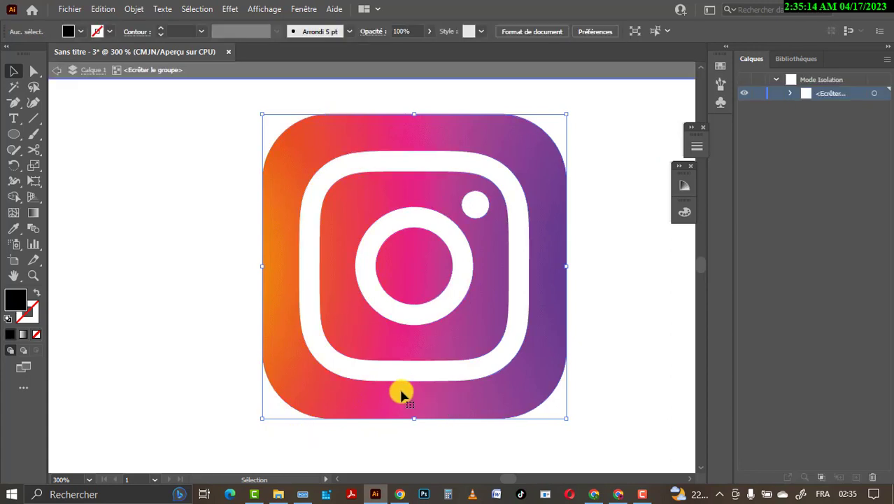
{"action": "left_click_drag", "start_coordinate": [403, 393], "coordinate": [431, 392]}
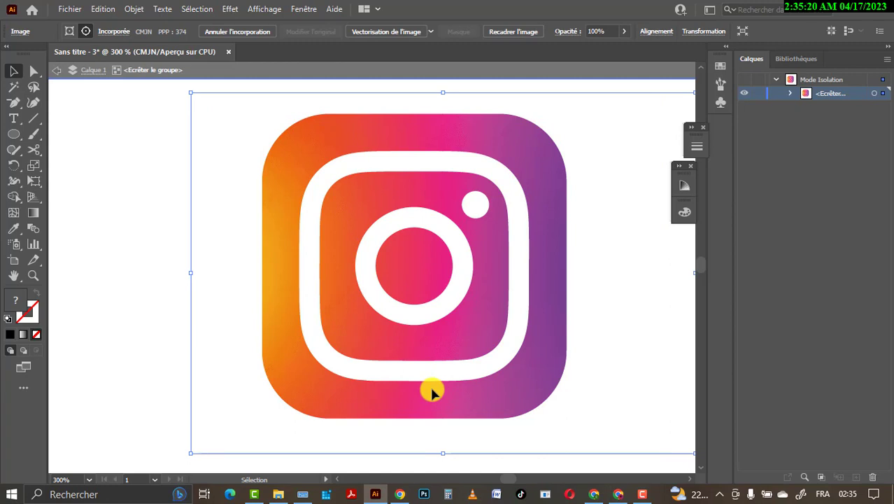
{"action": "left_click_drag", "start_coordinate": [432, 392], "coordinate": [344, 405]}
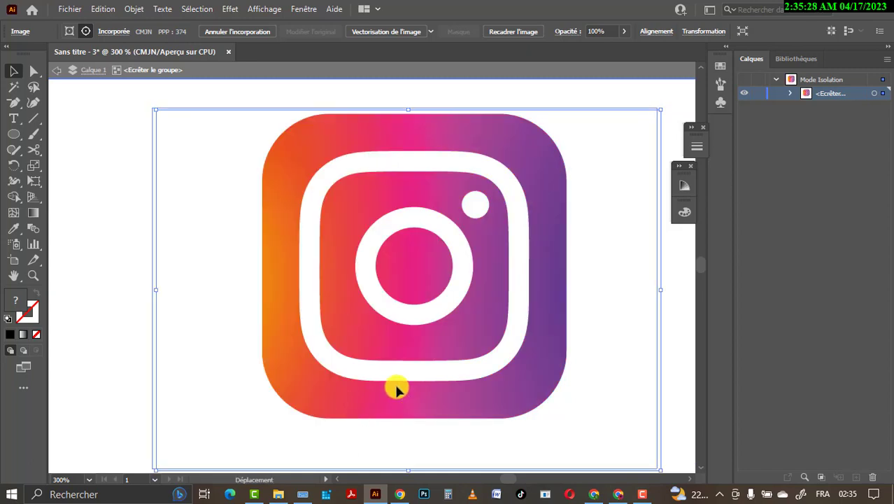
{"action": "left_click_drag", "start_coordinate": [396, 387], "coordinate": [416, 383]}
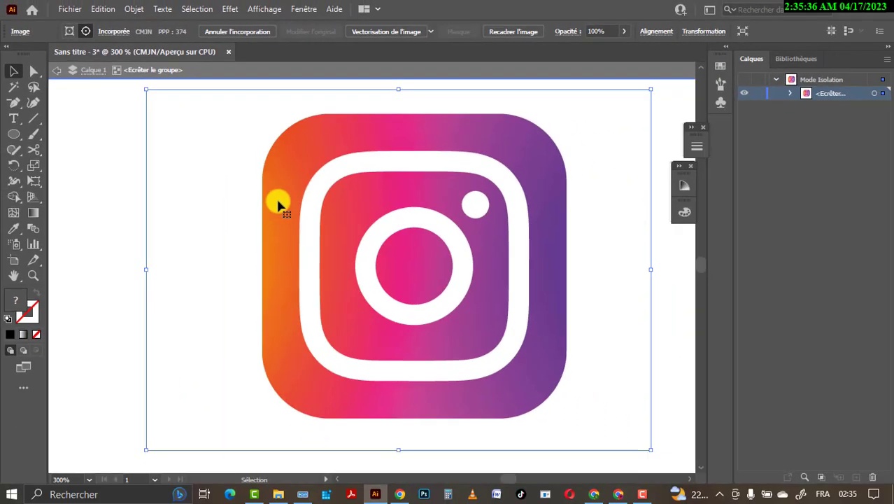
{"action": "right_click", "coordinate": [278, 204]}
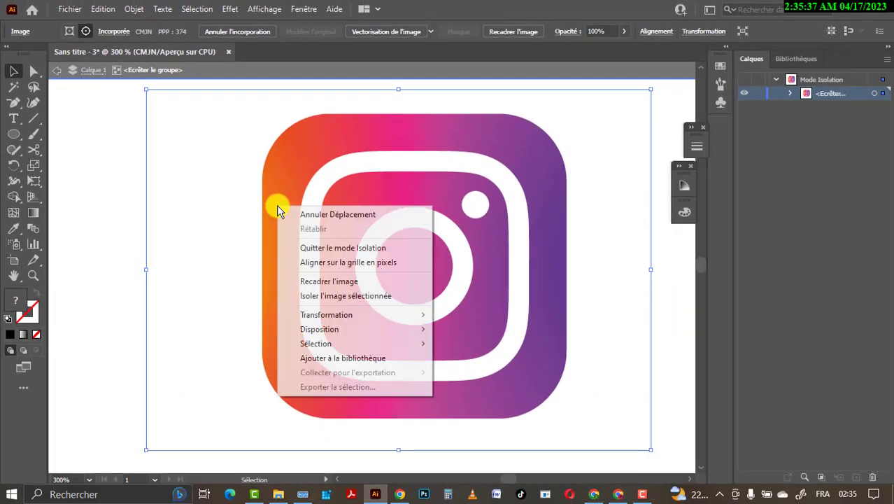
{"action": "left_click", "coordinate": [322, 248]}
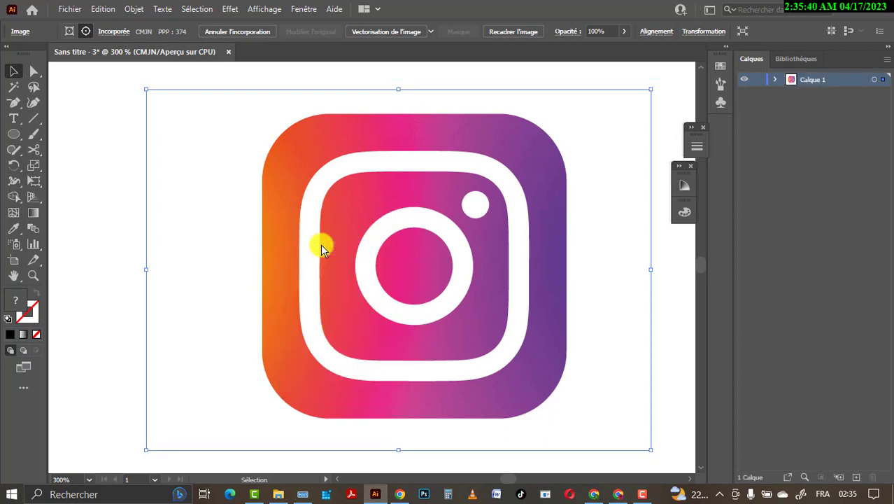
Try to enlarge the logo by scaling the selected gradient image
{"action": "key", "text": "ctrl+minus"}
{"action": "key", "text": "ctrl+minus"}
{"action": "key", "text": "ctrl+minus"}
{"action": "key", "text": "ctrl+minus"}
{"action": "key", "text": "ctrl+minus"}
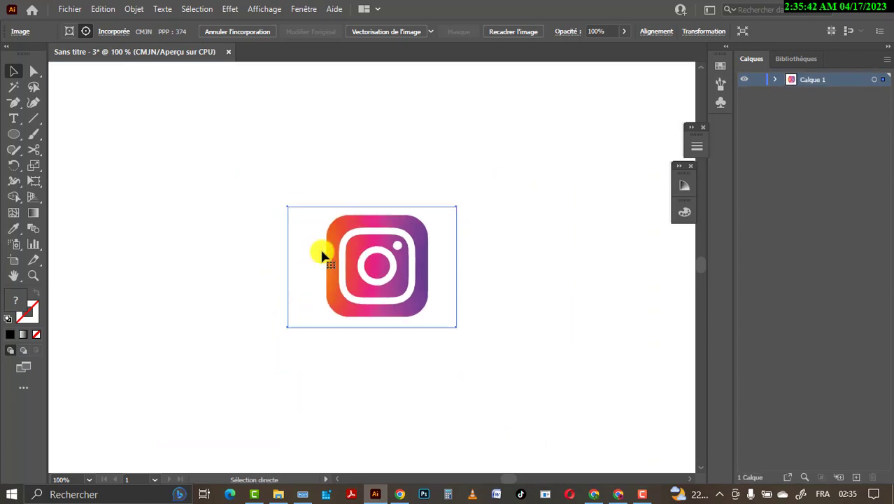
{"action": "key", "text": "ctrl+minus"}
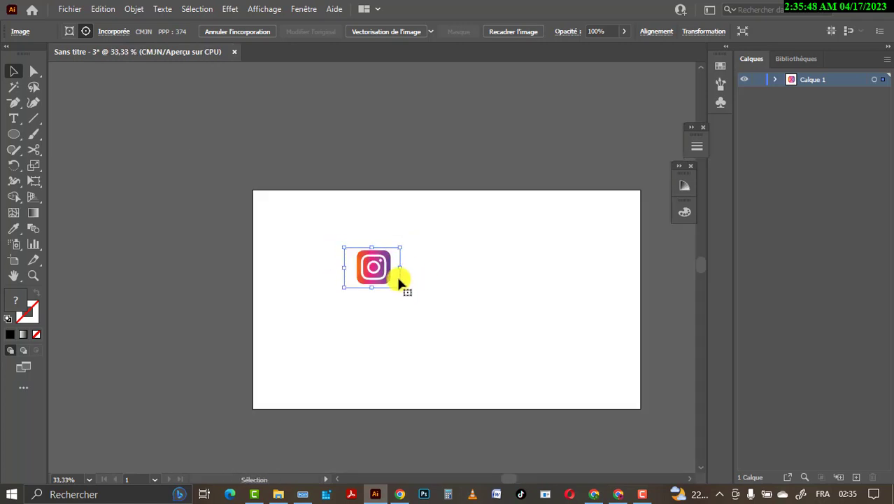
{"action": "left_click_drag", "start_coordinate": [403, 292], "coordinate": [567, 406]}
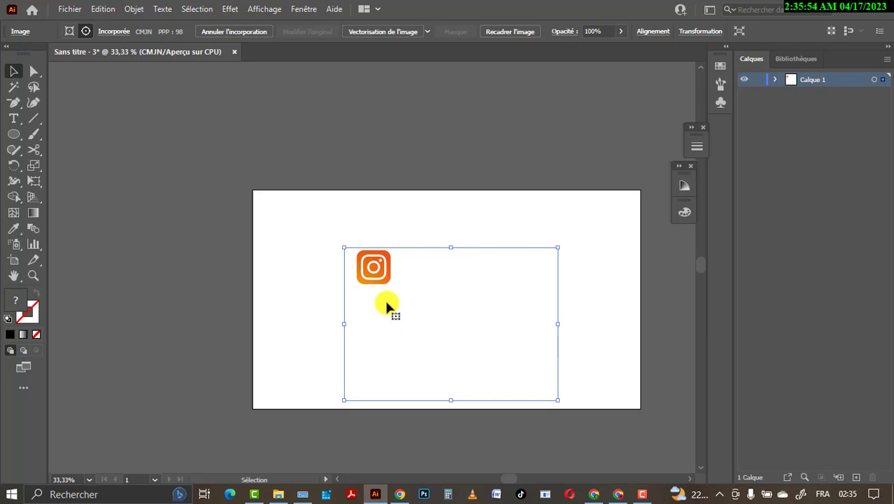
{"action": "key", "text": "a"}
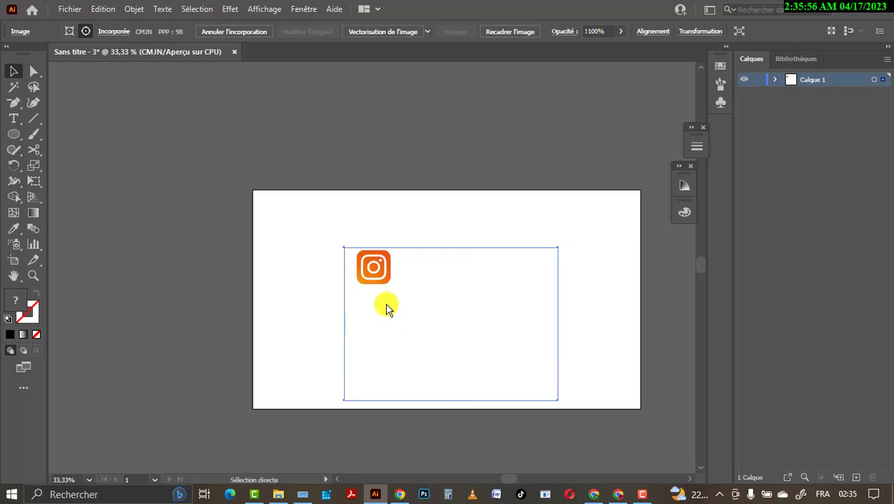
{"action": "key", "text": "ctrl+s"}
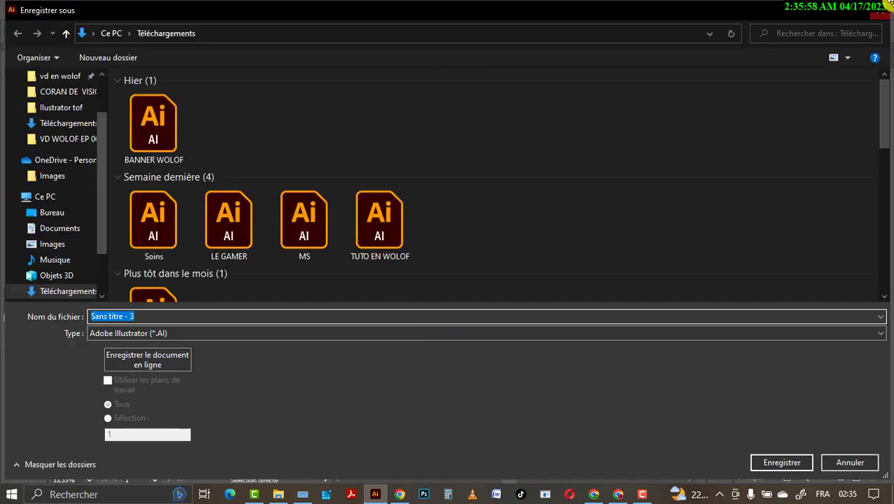
{"action": "left_click", "coordinate": [876, 11]}
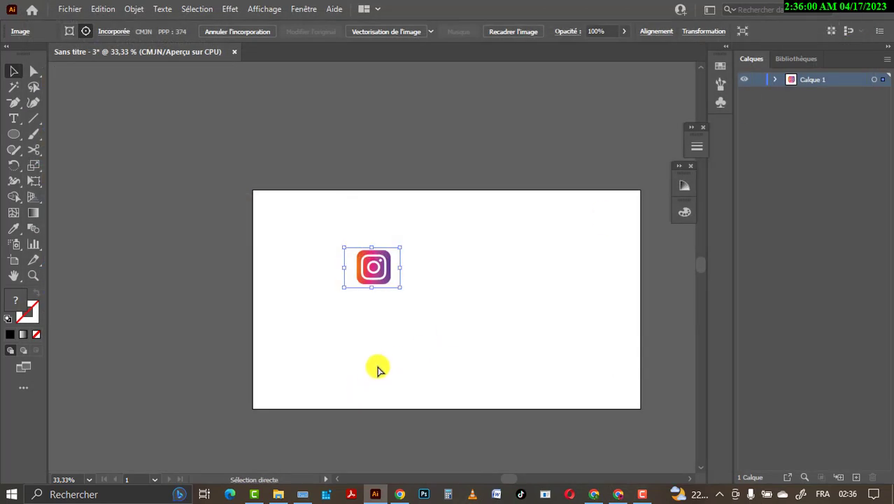
Undo the scaling of the gradient image and leave isolation mode
{"action": "key", "text": "ctrl+z"}
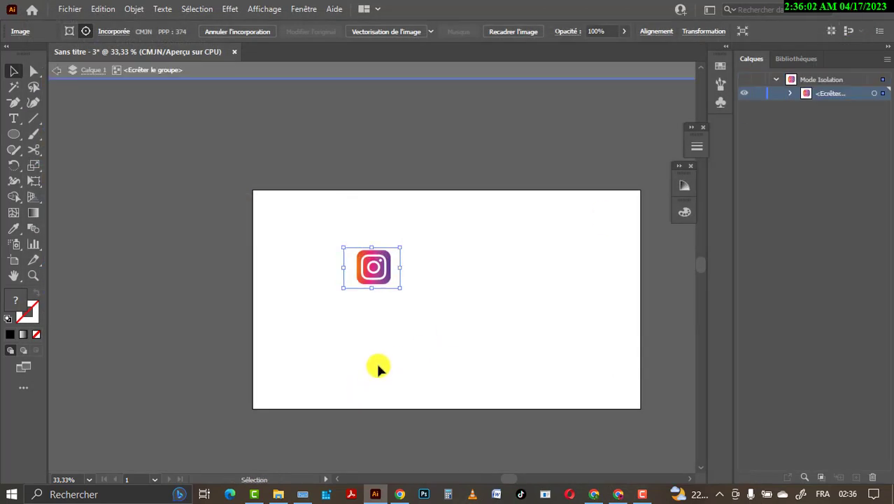
{"action": "right_click", "coordinate": [385, 265]}
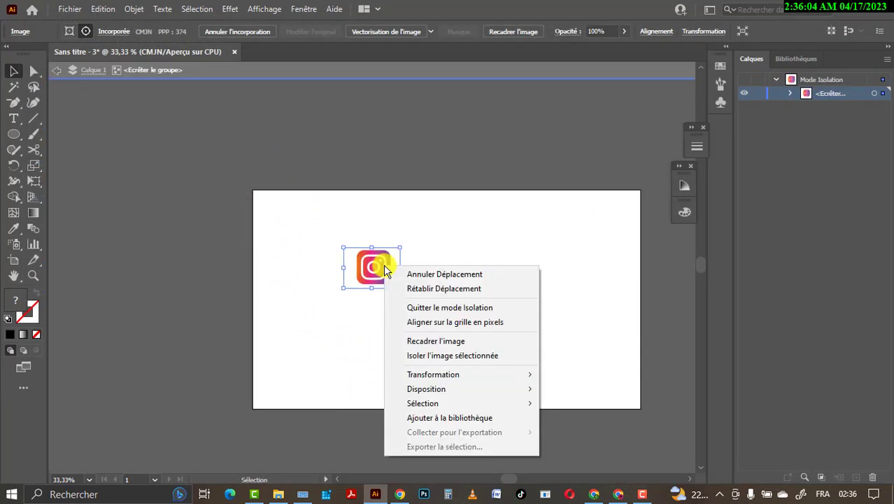
{"action": "left_click", "coordinate": [423, 308]}
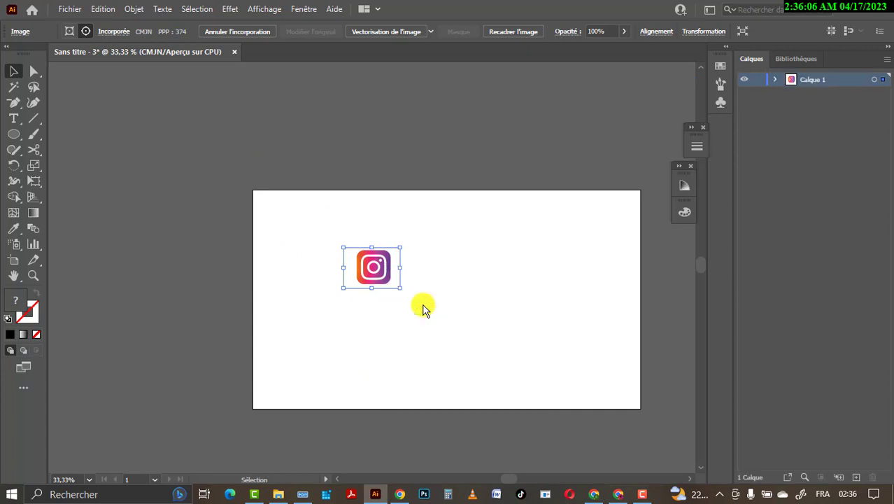
Select the whole clipped logo group, enlarge it proportionally to about 423 px square and move it to the artboard's centre
{"action": "left_click", "coordinate": [422, 303]}
{"action": "left_click_drag", "start_coordinate": [451, 275], "coordinate": [330, 259]}
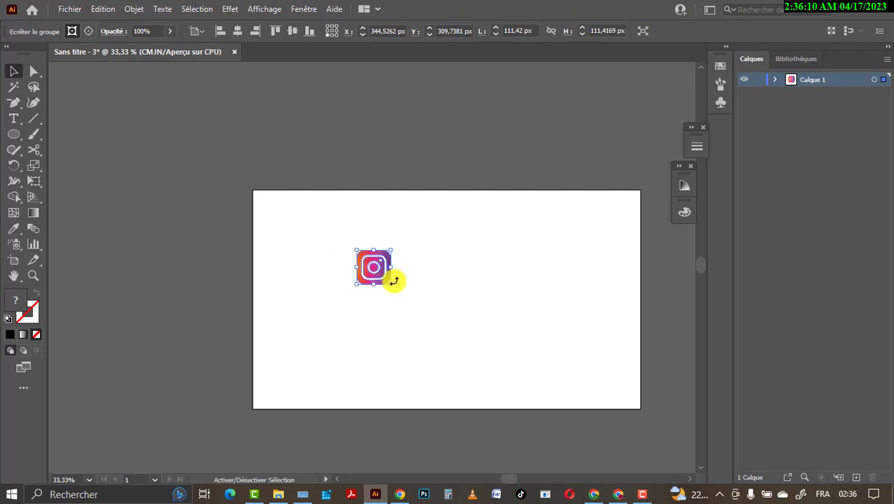
{"action": "left_click_drag", "start_coordinate": [393, 283], "coordinate": [529, 377]}
{"action": "left_click_drag", "start_coordinate": [428, 326], "coordinate": [446, 297]}
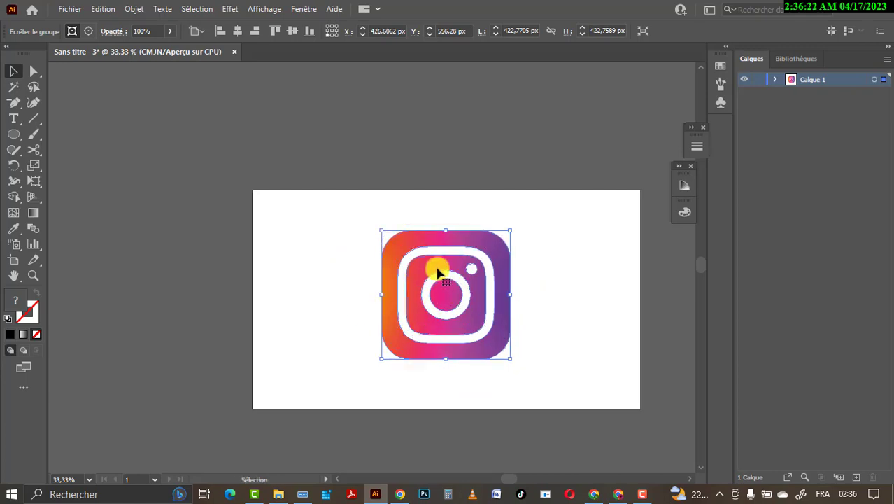